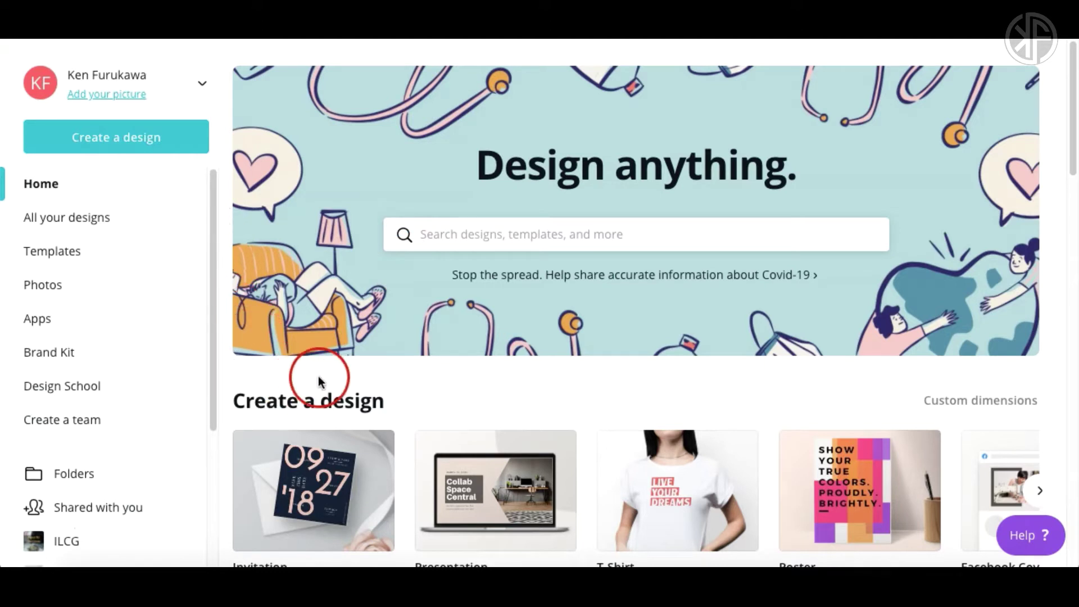
# - Look through the design types offered under Create a design on the home page
pyautogui.scroll(-1, 413, 390)
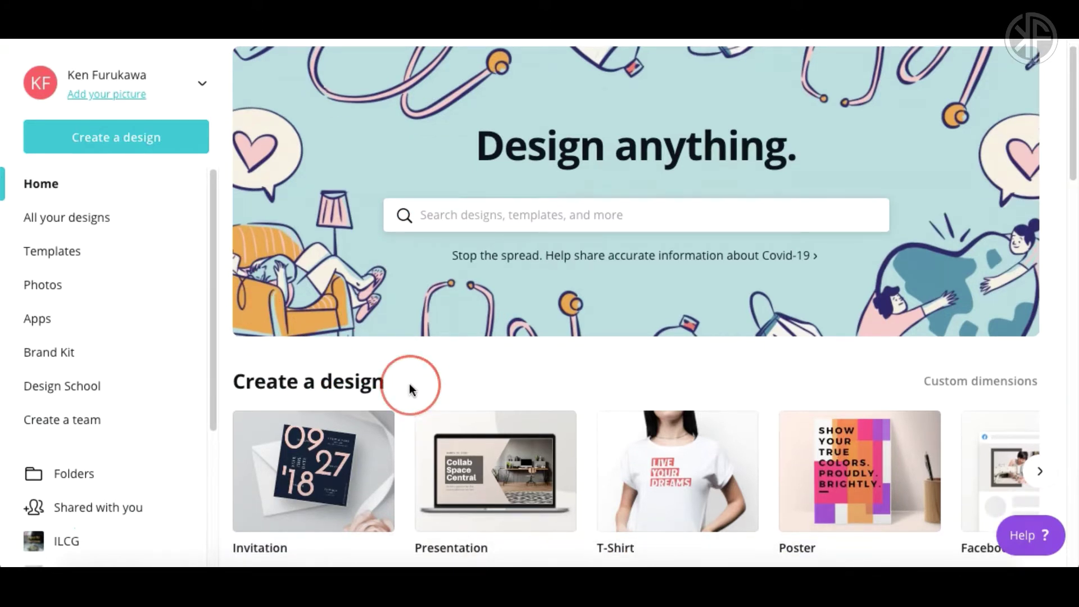
pyautogui.scroll(-1, 414, 381)
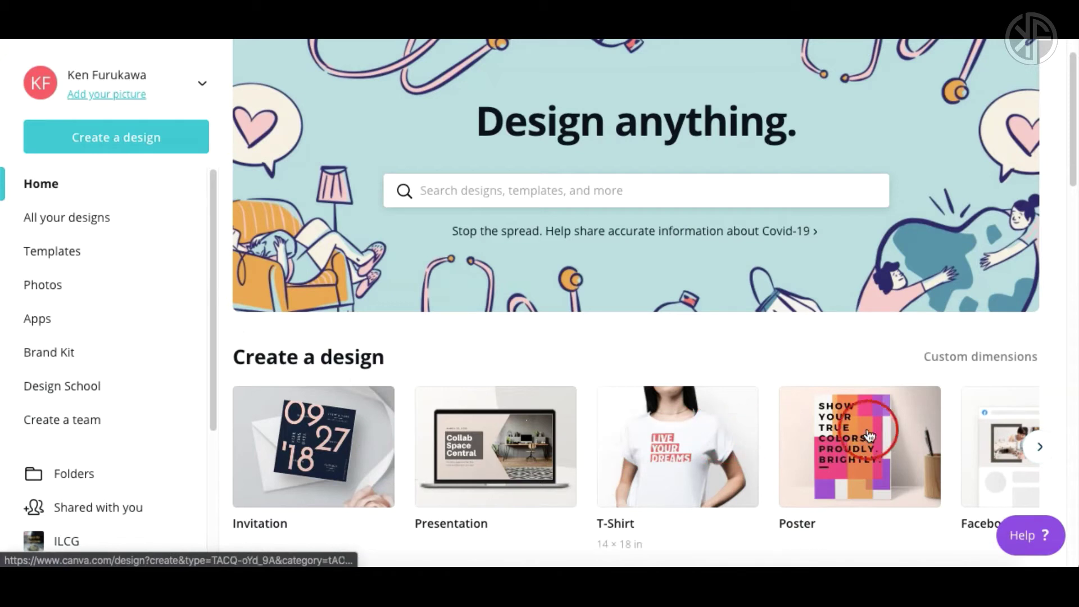
pyautogui.click(1036, 441)
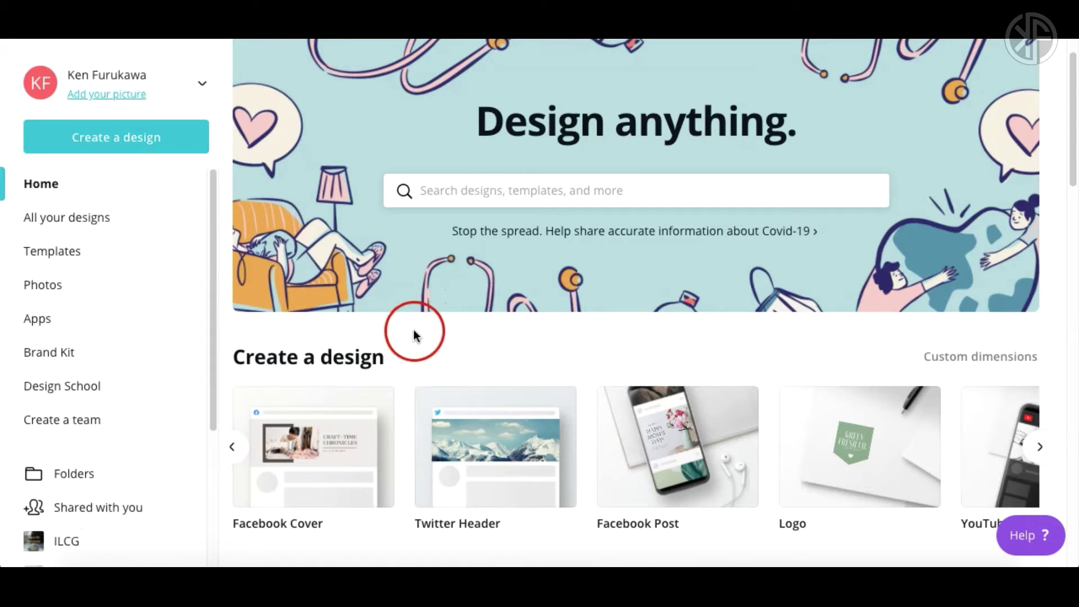
# - Open the Templates page and advance through its Browse by category selection as far as Business Cards and Logos
pyautogui.scroll(1, 422, 345)
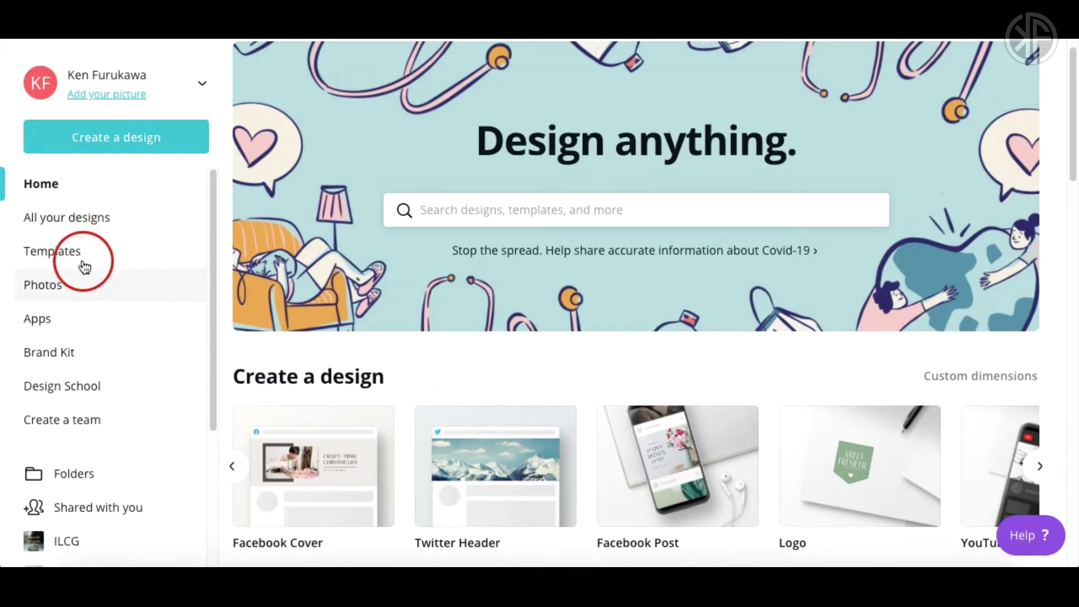
pyautogui.click(61, 254)
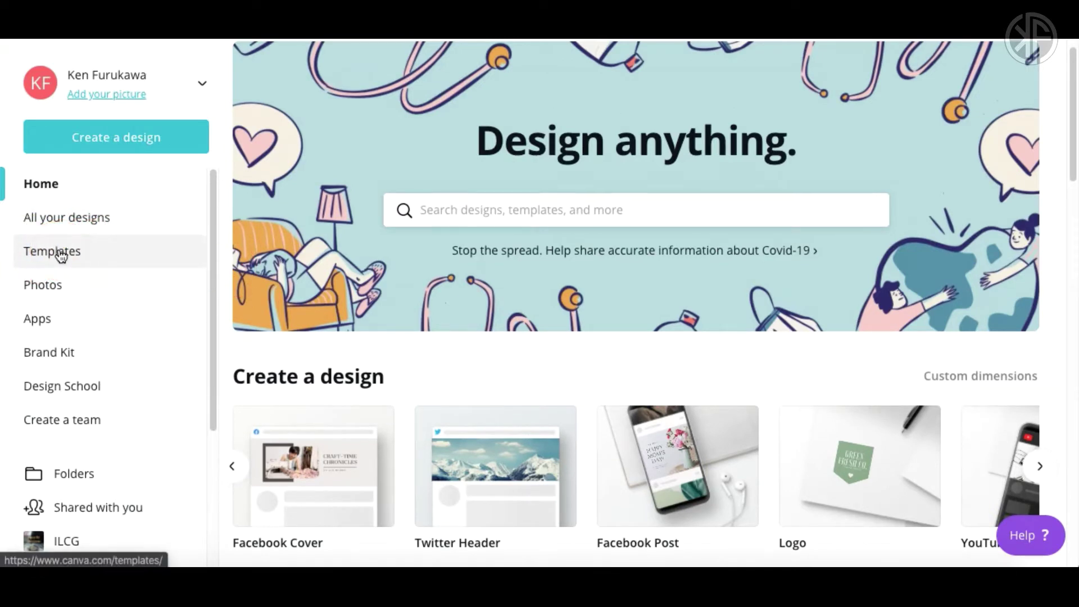
pyautogui.click(61, 256)
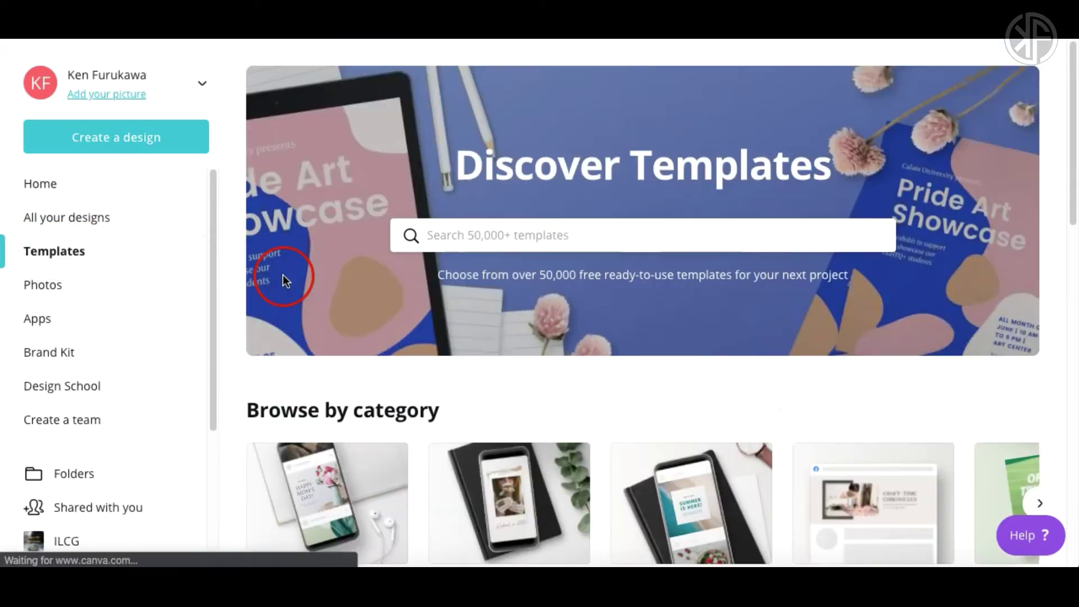
pyautogui.scroll(-2, 685, 382)
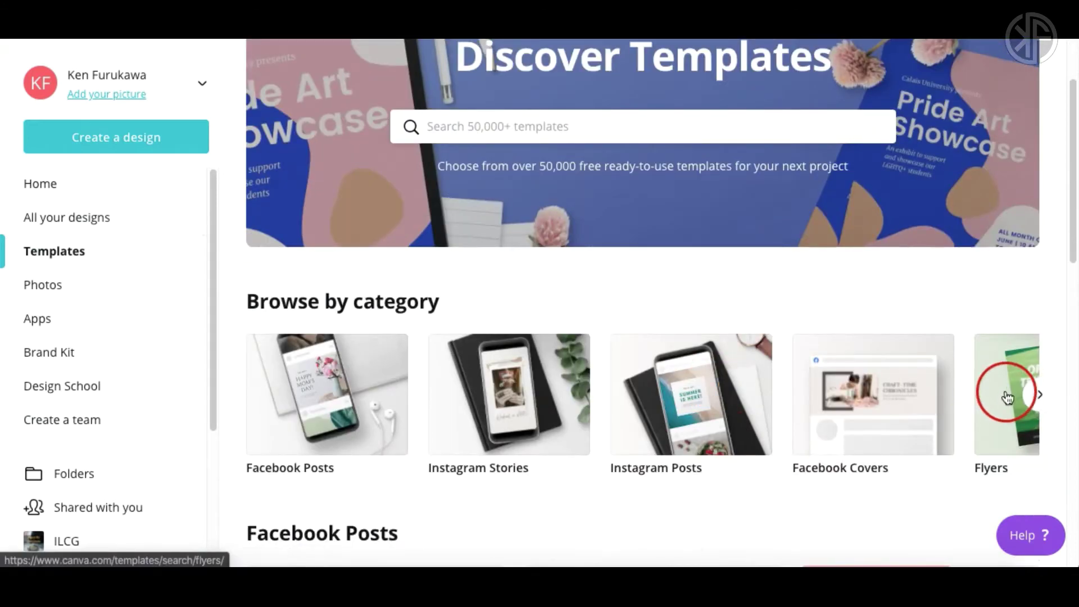
pyautogui.click(1038, 395)
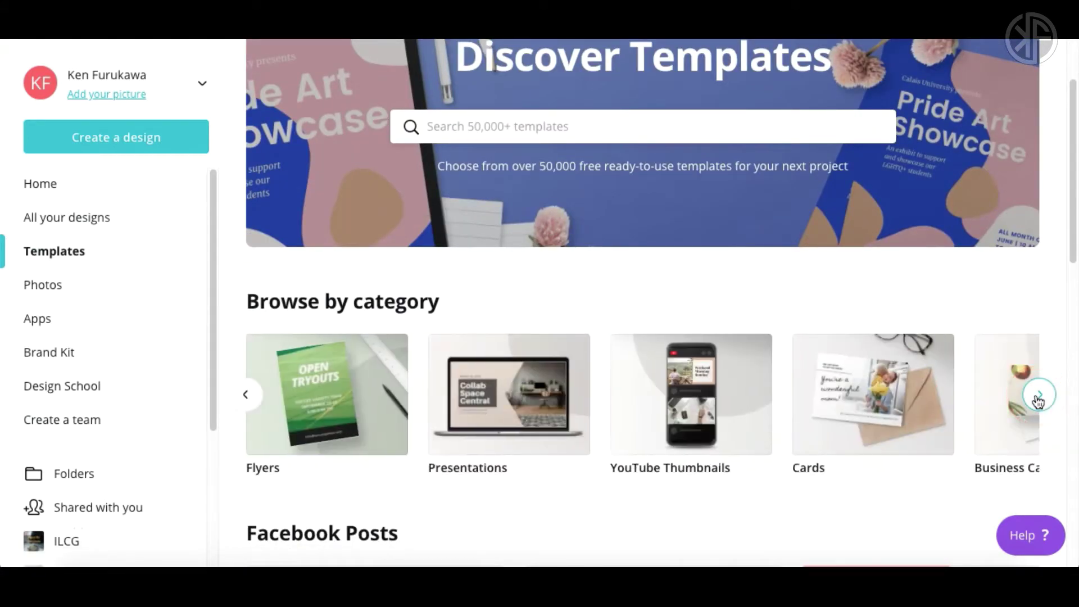
pyautogui.click(1038, 395)
# - Look through the template sections on the Templates page, from Facebook Posts down to YouTube Thumbnails
pyautogui.scroll(-1, 522, 442)
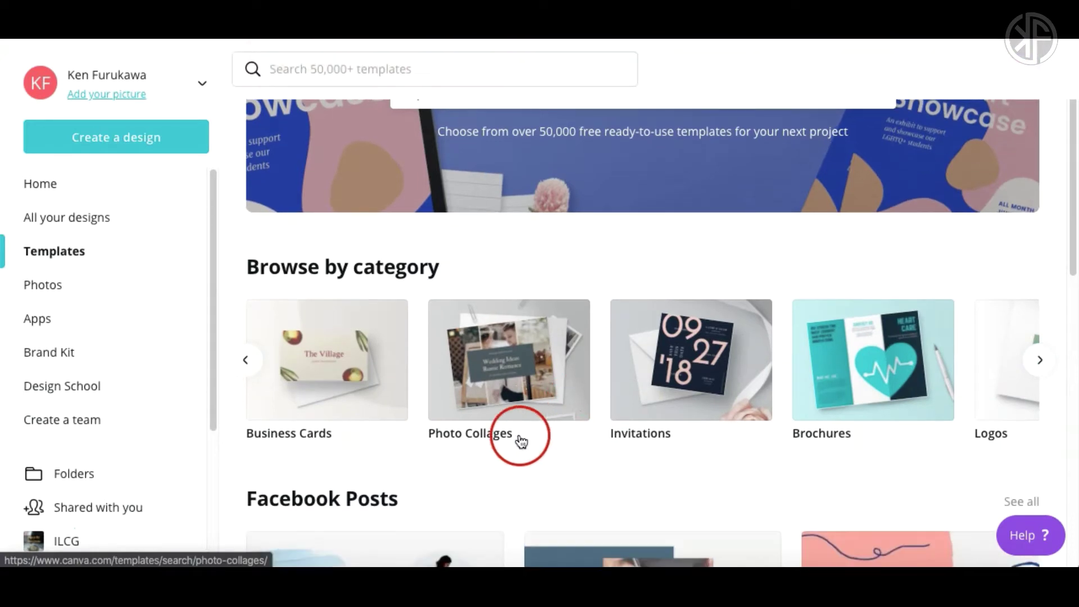
pyautogui.scroll(-2, 520, 442)
pyautogui.scroll(-3, 514, 438)
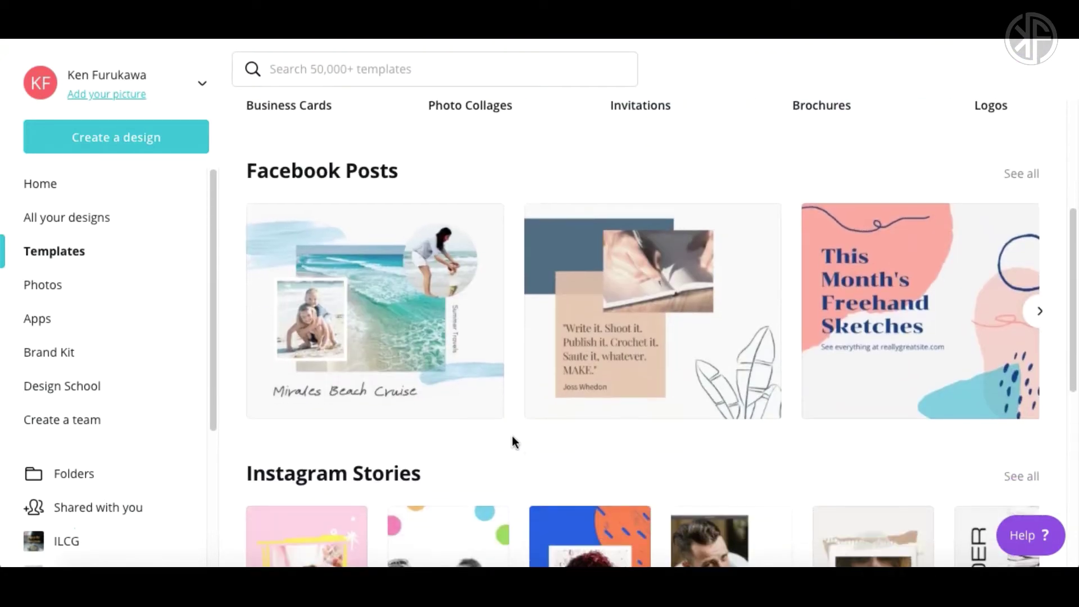
pyautogui.scroll(-5, 512, 438)
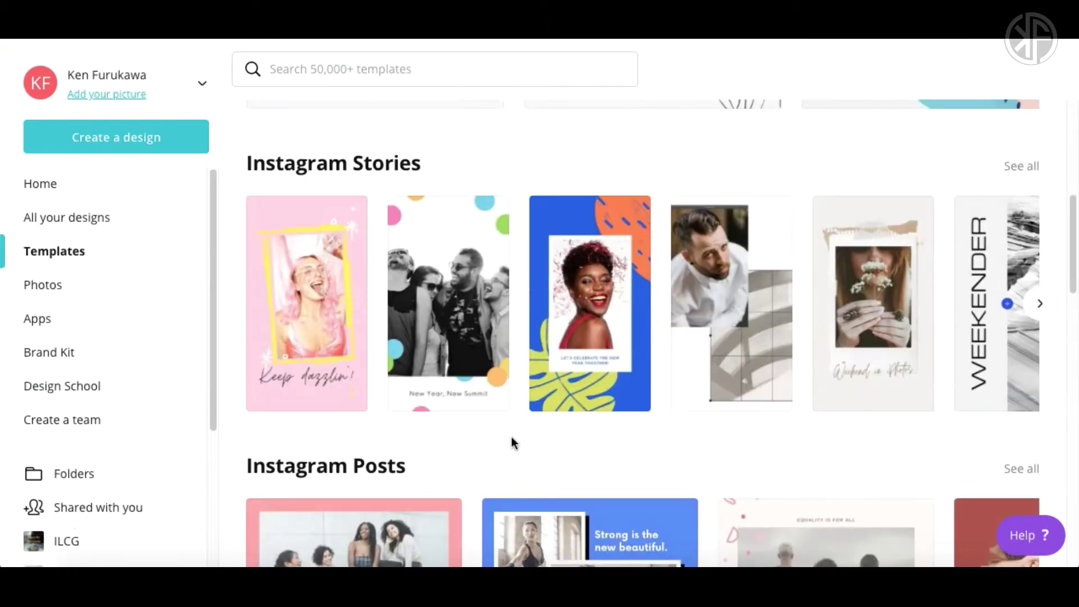
pyautogui.scroll(-8, 512, 437)
pyautogui.scroll(-11, 513, 444)
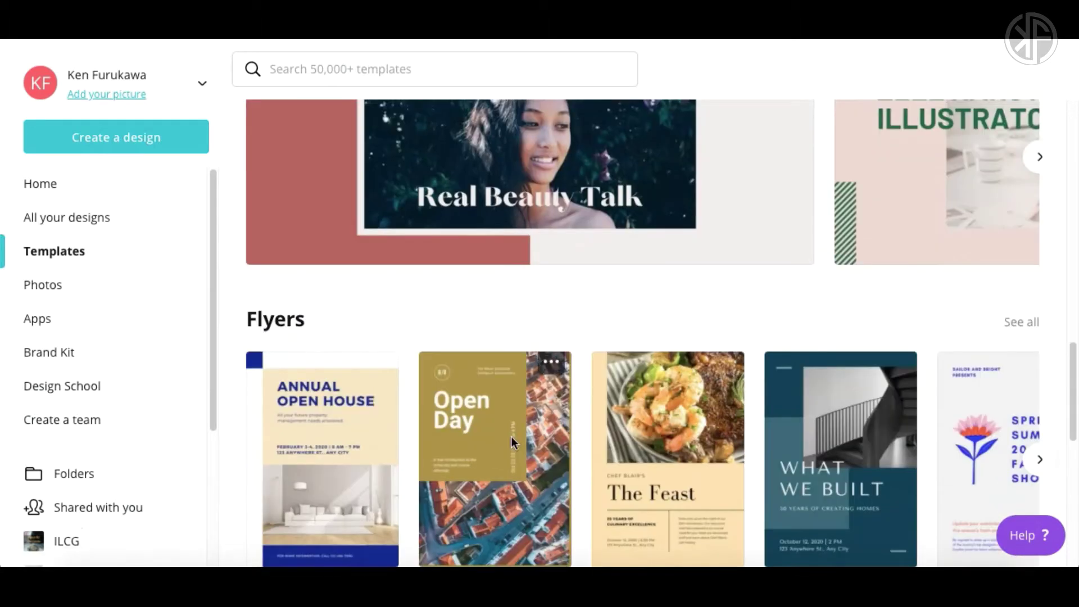
pyautogui.scroll(-5, 513, 445)
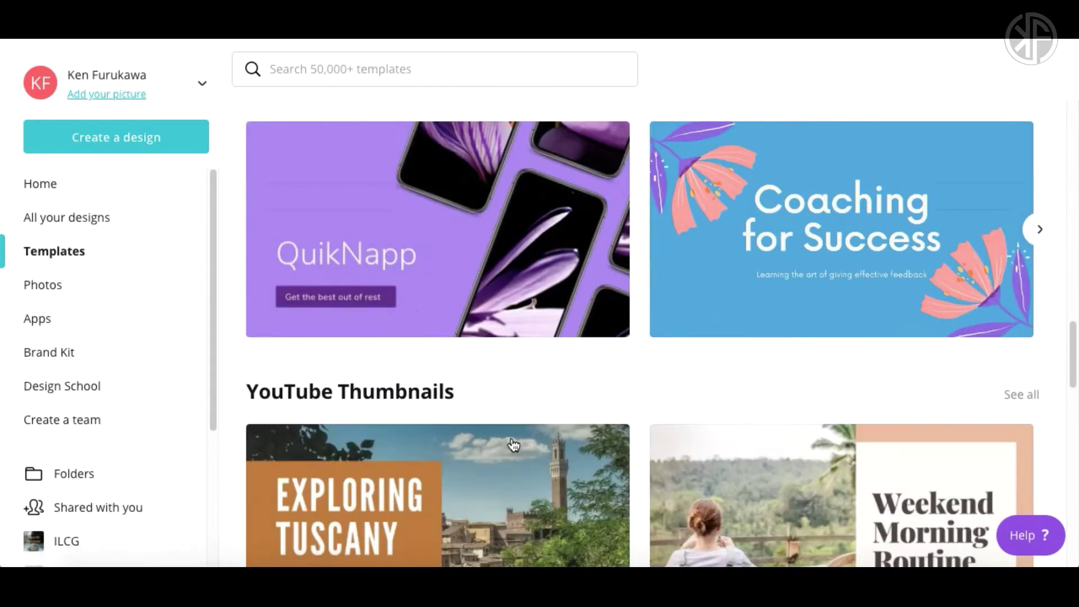
pyautogui.click(539, 328)
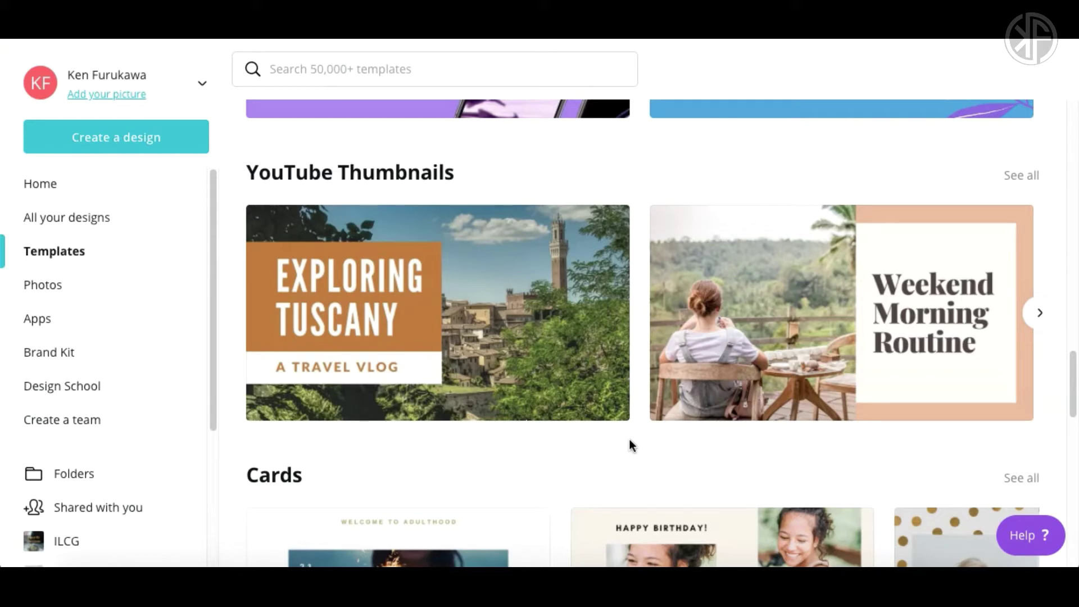
# - Review the pages of the existing 1280x720 YouTube thumbnails design as examples, and return to the Templates page
pyautogui.click(687, 272)
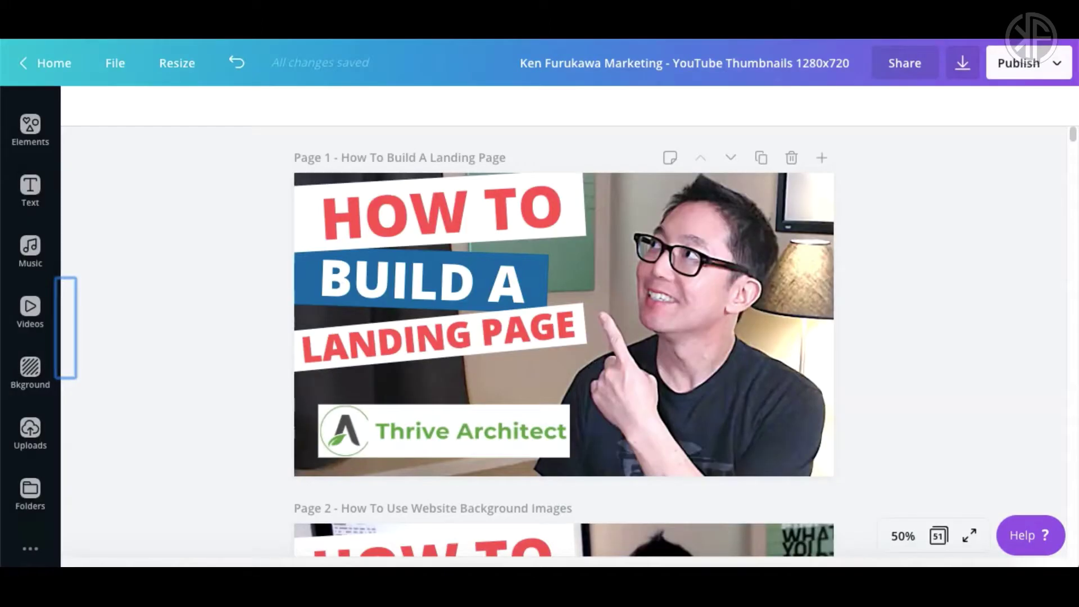
pyautogui.click(251, 299)
pyautogui.scroll(-2, 251, 298)
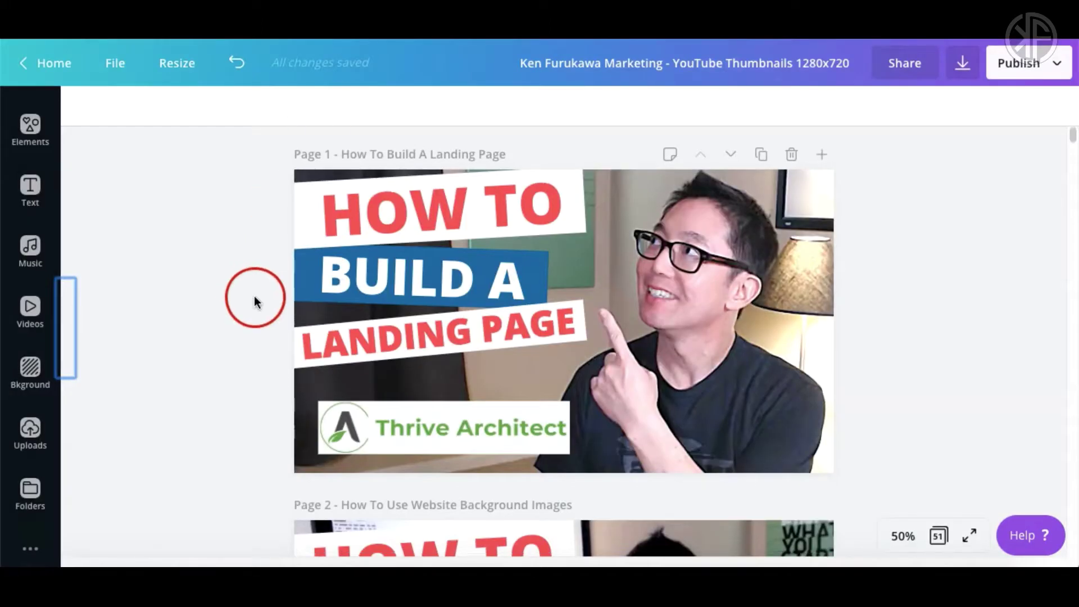
pyautogui.scroll(-8, 251, 299)
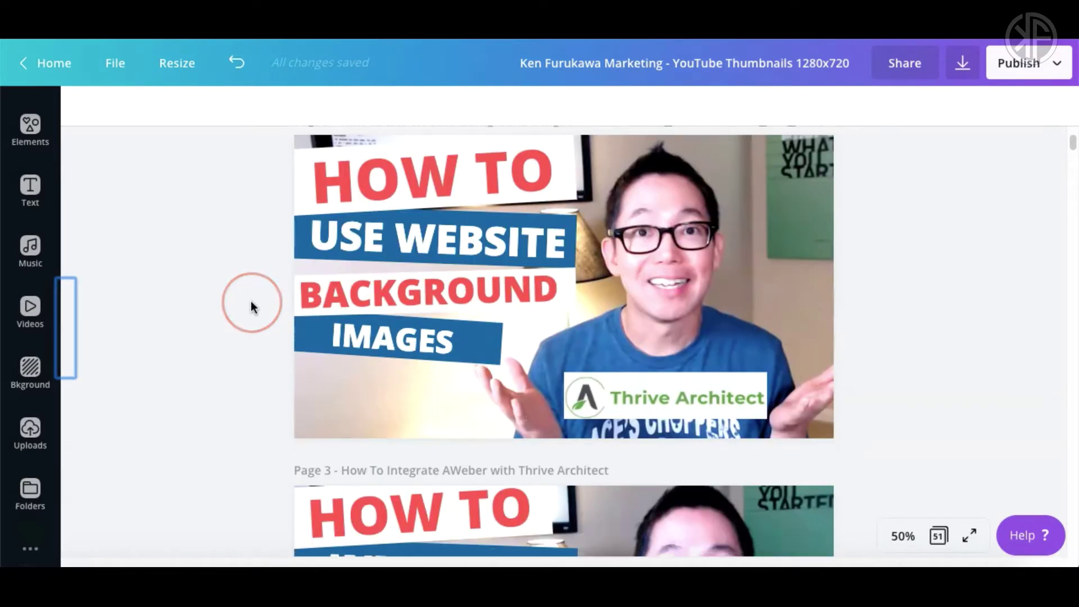
pyautogui.scroll(-8, 251, 302)
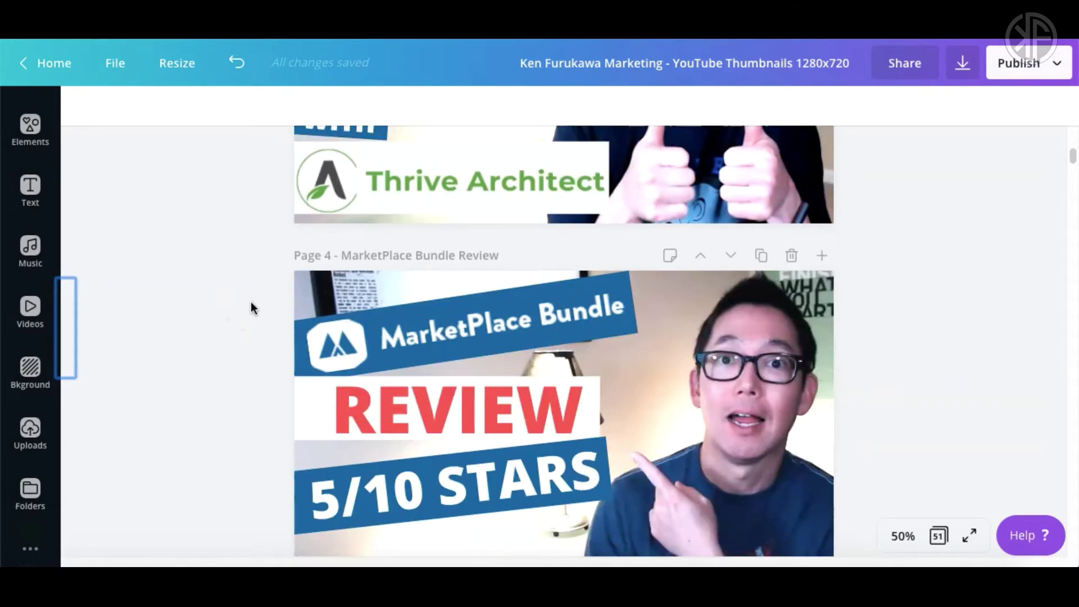
pyautogui.scroll(-8, 250, 302)
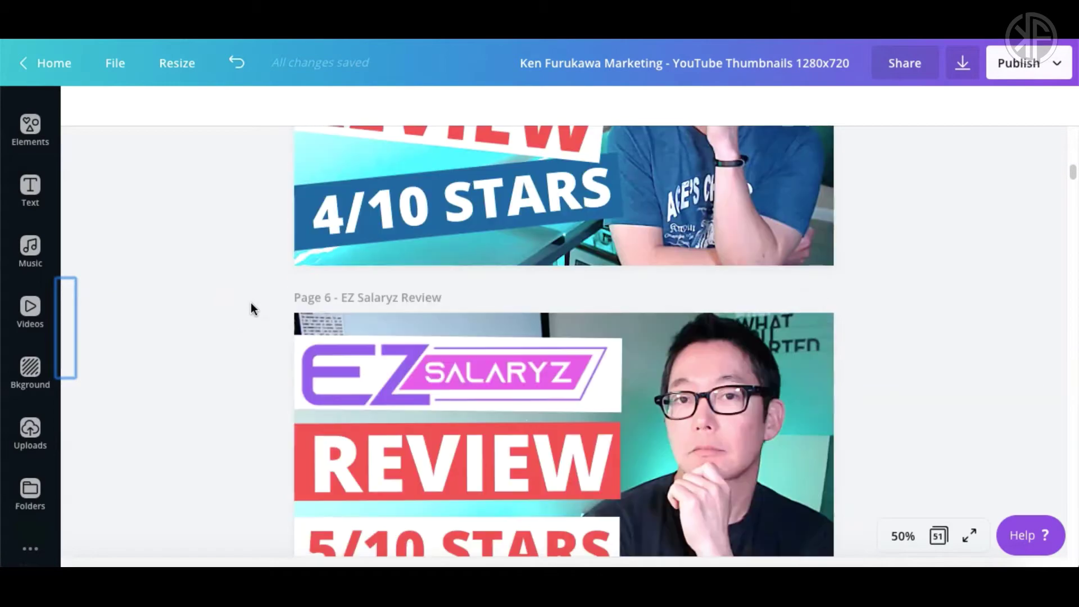
pyautogui.scroll(-6, 251, 309)
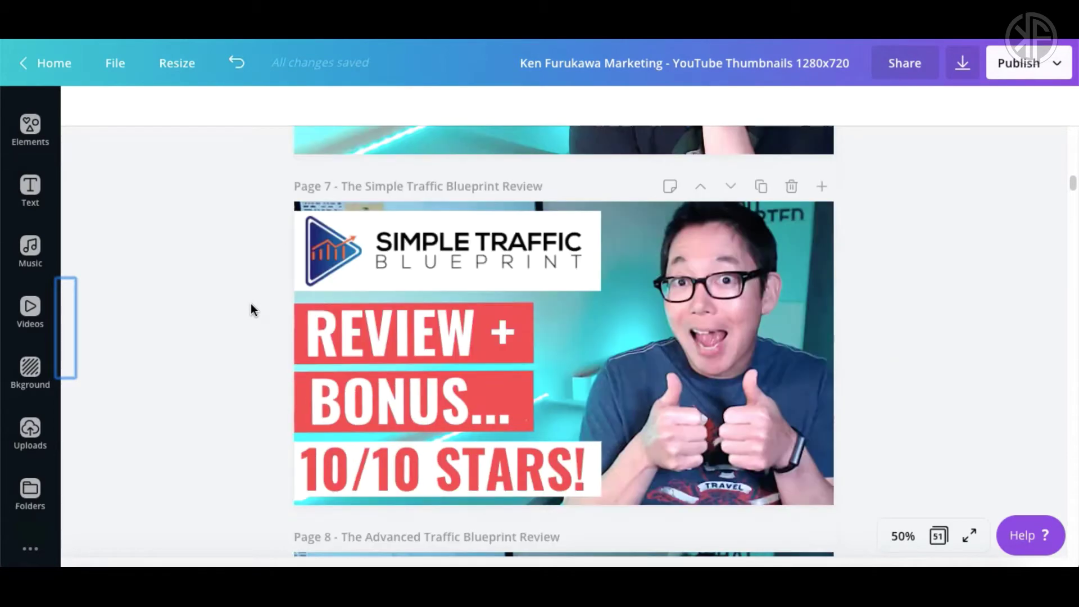
pyautogui.scroll(-6, 250, 309)
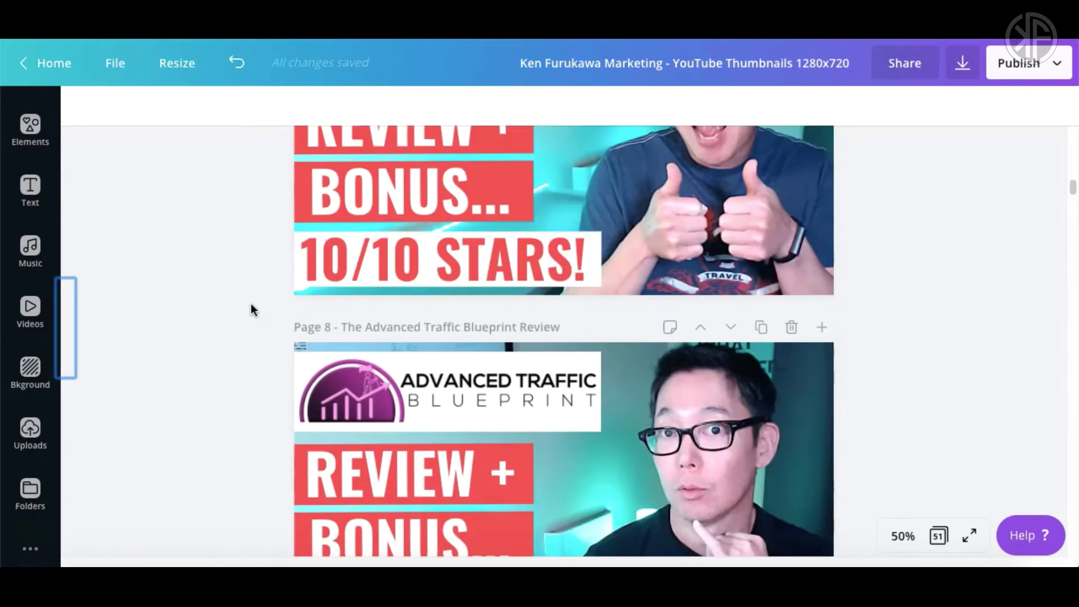
pyautogui.scroll(-6, 251, 302)
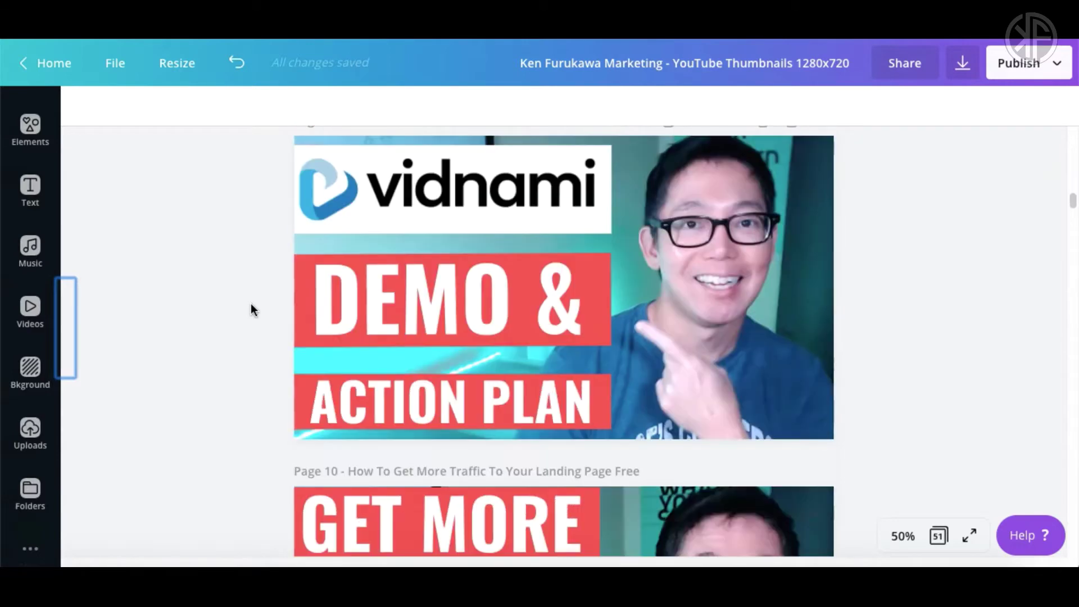
pyautogui.click(311, 255)
pyautogui.click(254, 20)
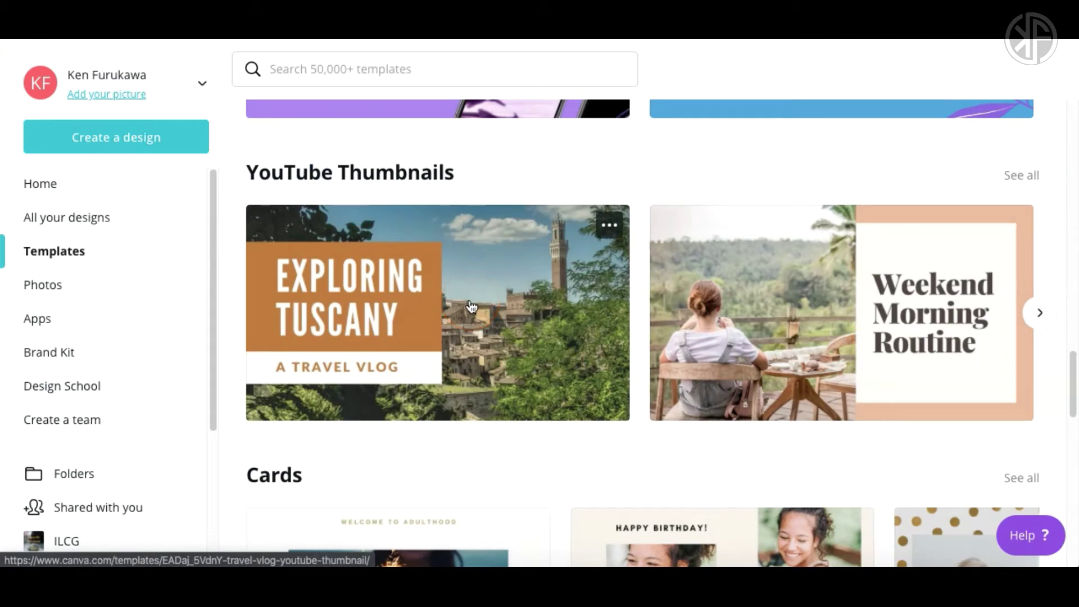
# - Look through the YouTube Thumbnails templates and return to the start of the row
pyautogui.click(1039, 312)
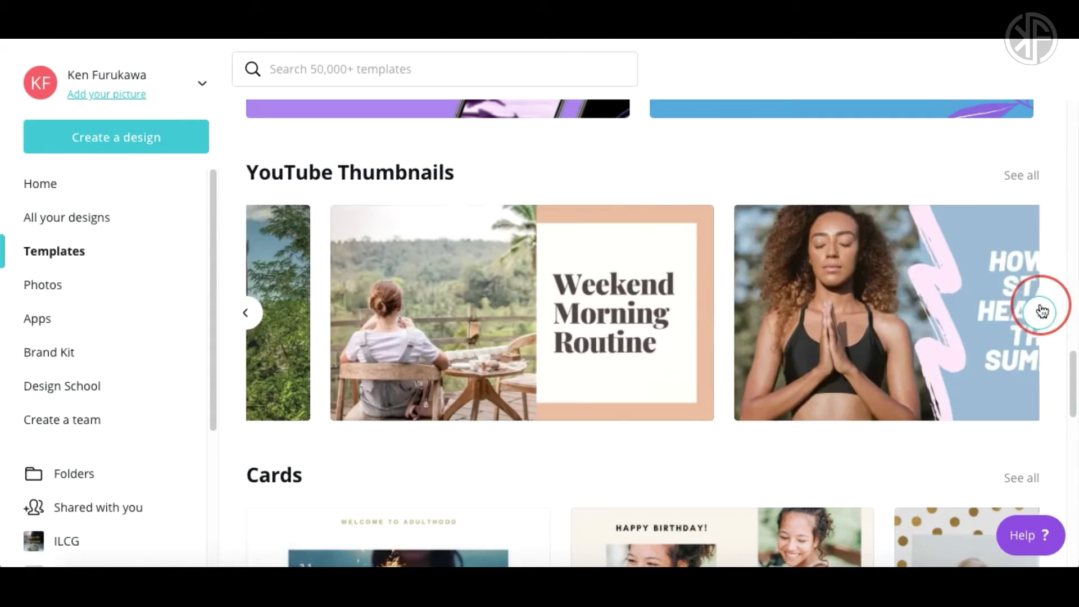
pyautogui.click(1041, 312)
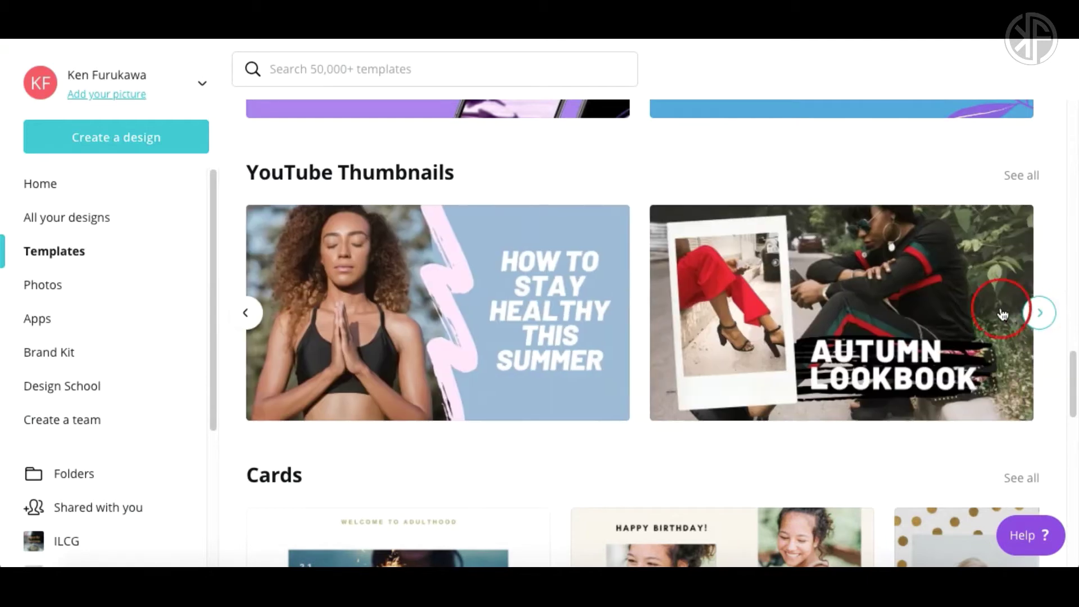
pyautogui.click(245, 312)
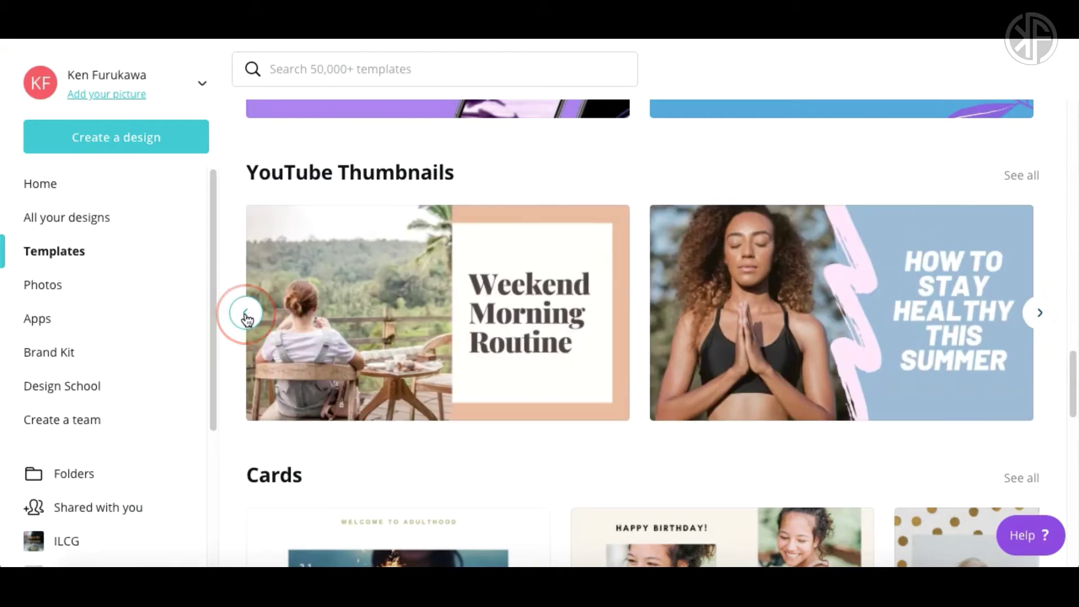
pyautogui.click(246, 313)
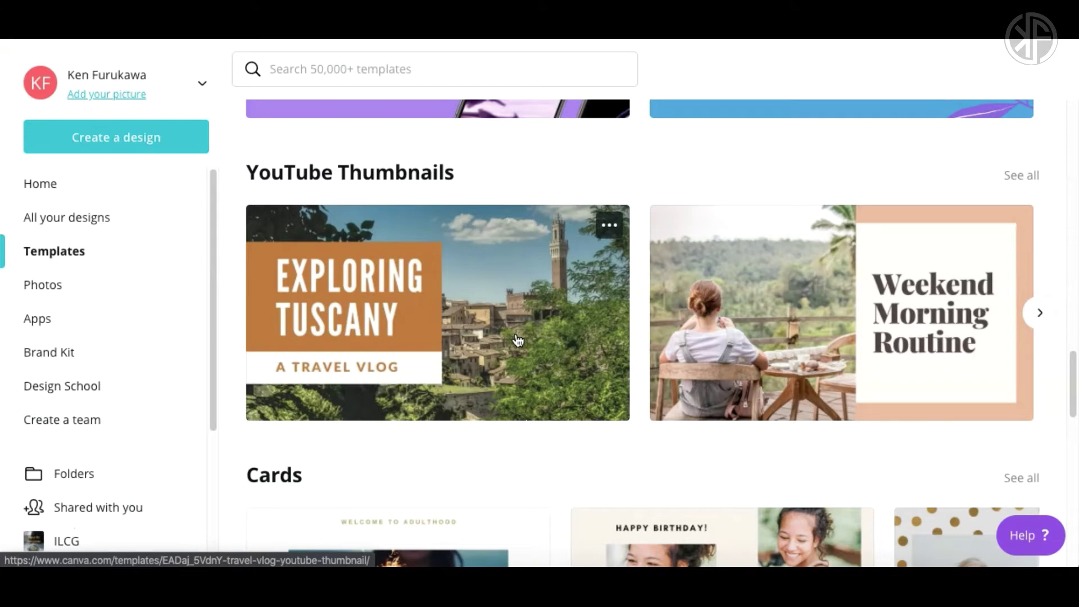
# - Open the preview of the Exploring Tuscany travel vlog thumbnail template and examine its colors, fonts and photos
pyautogui.click(539, 310)
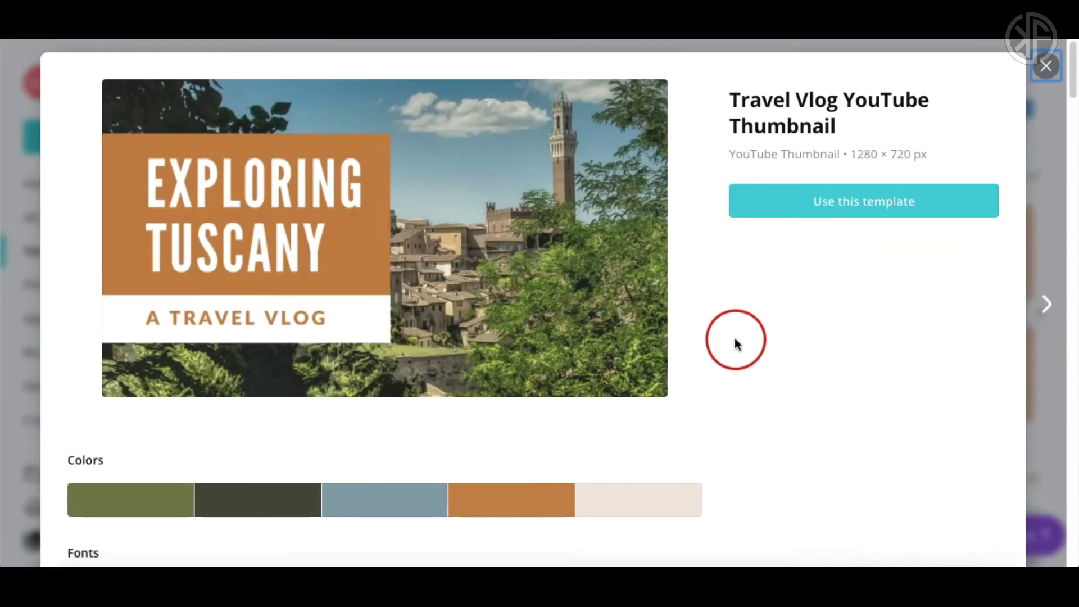
pyautogui.scroll(-3, 698, 421)
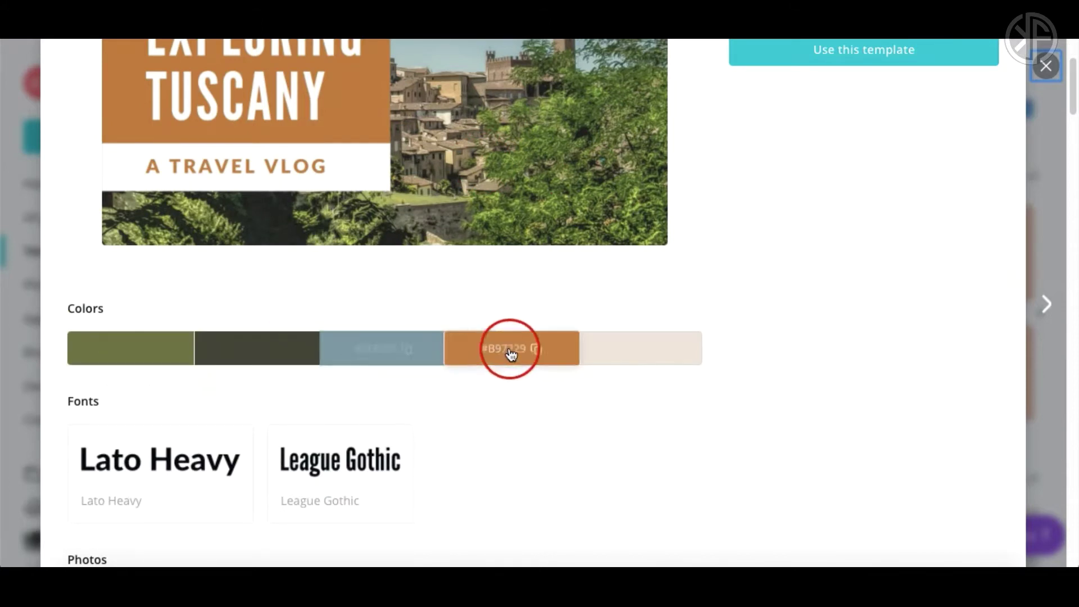
pyautogui.scroll(1, 394, 236)
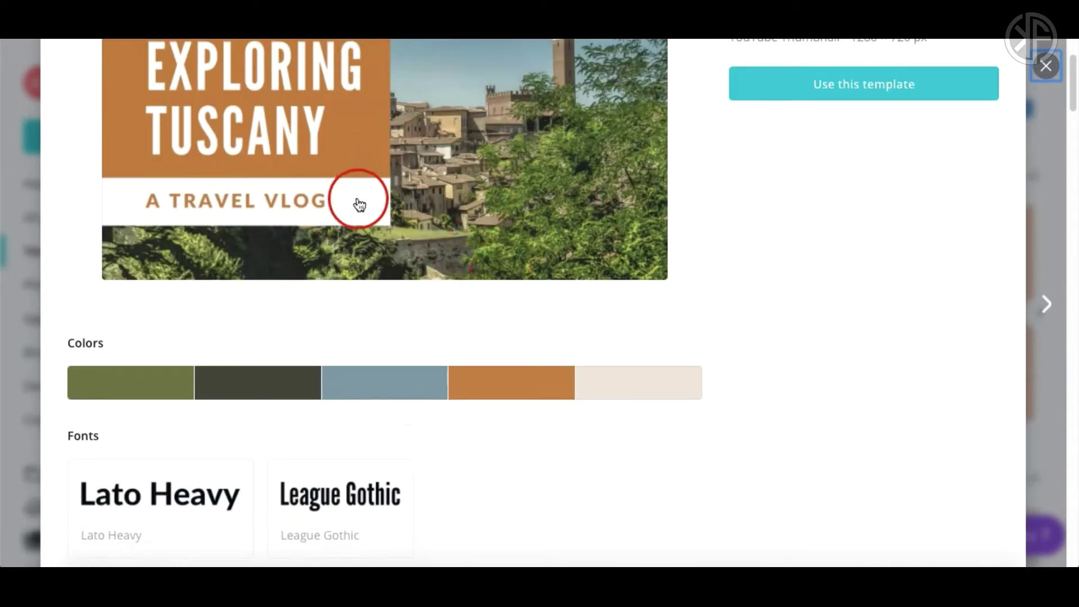
pyautogui.scroll(2, 344, 198)
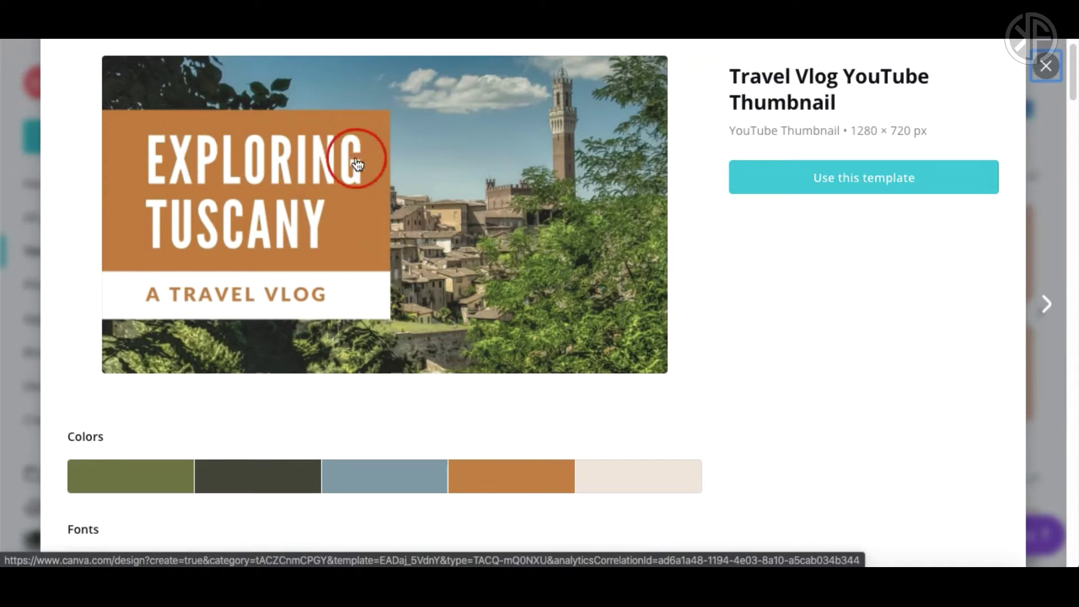
pyautogui.scroll(-1, 825, 361)
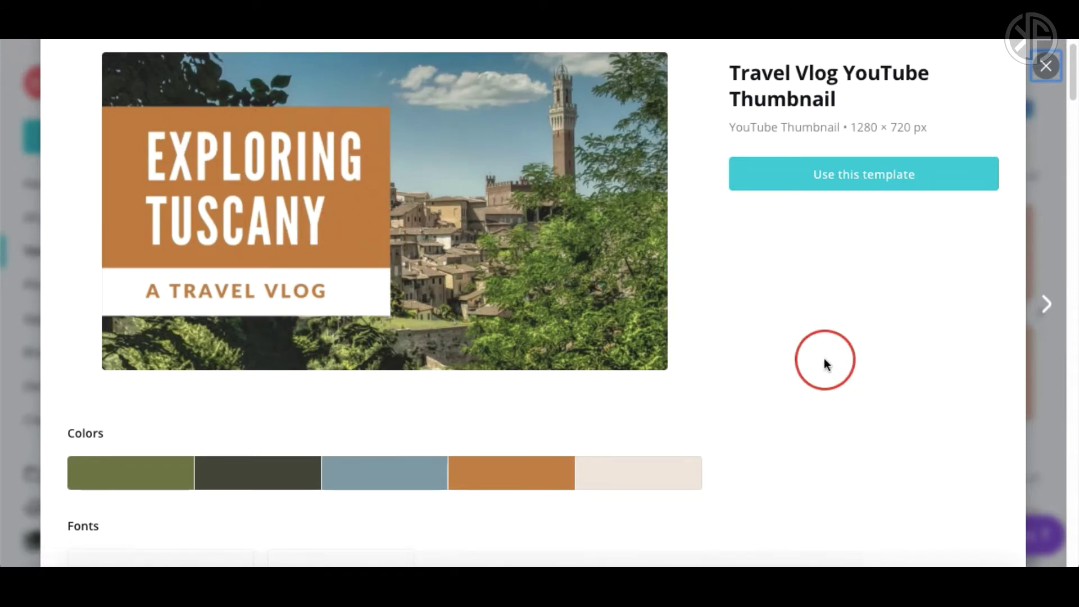
pyautogui.scroll(-3, 823, 361)
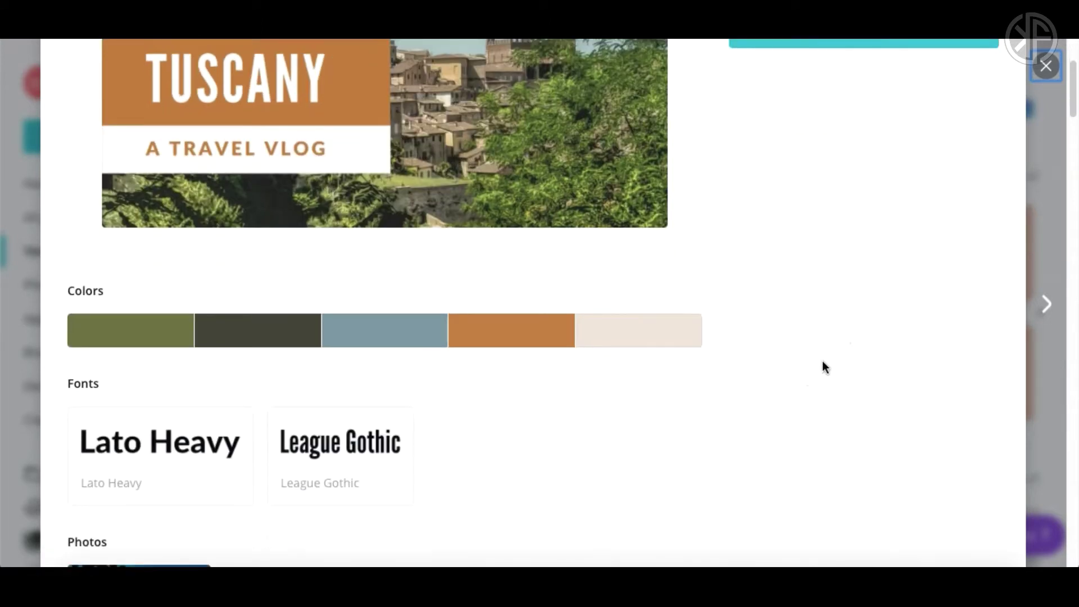
pyautogui.scroll(-4, 745, 444)
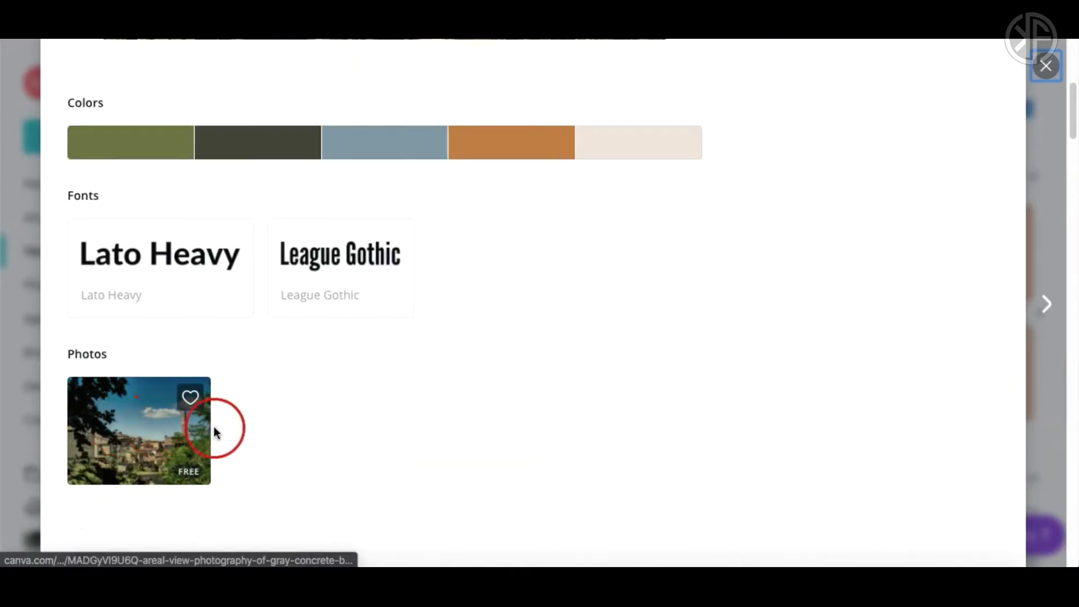
pyautogui.scroll(6, 744, 431)
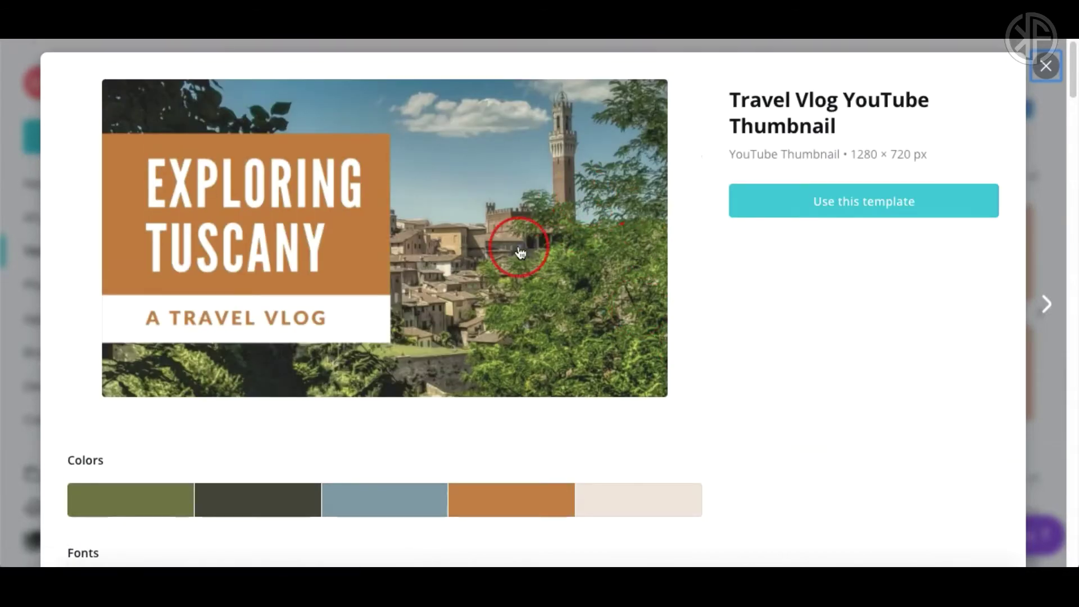
# - Look through the similar templates suggested below the Exploring Tuscany thumbnail preview and return to its start
pyautogui.scroll(-5, 725, 405)
pyautogui.scroll(-8, 774, 416)
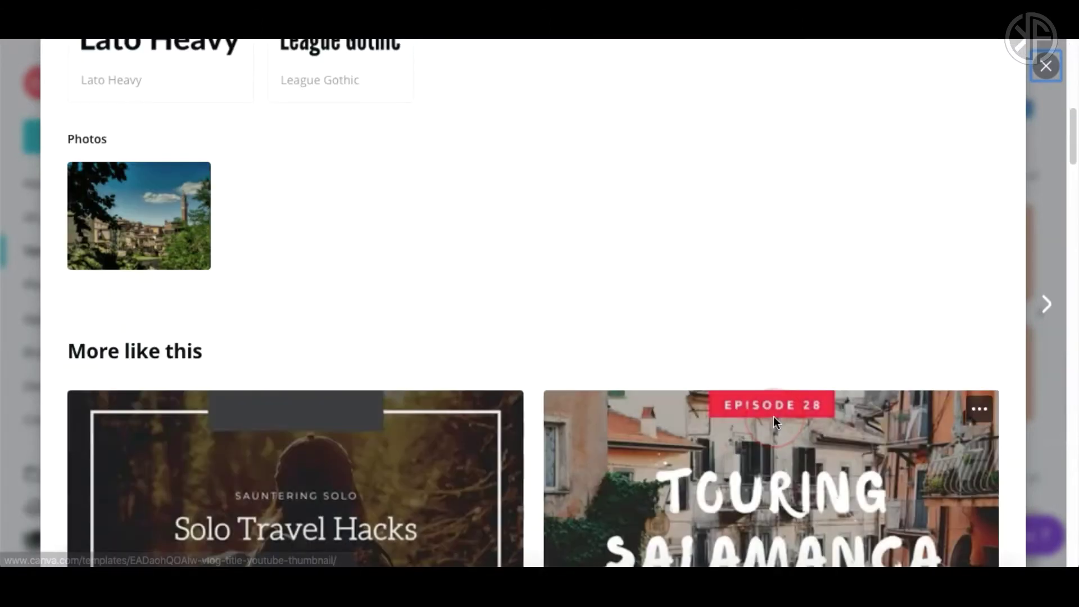
pyautogui.scroll(-3, 537, 400)
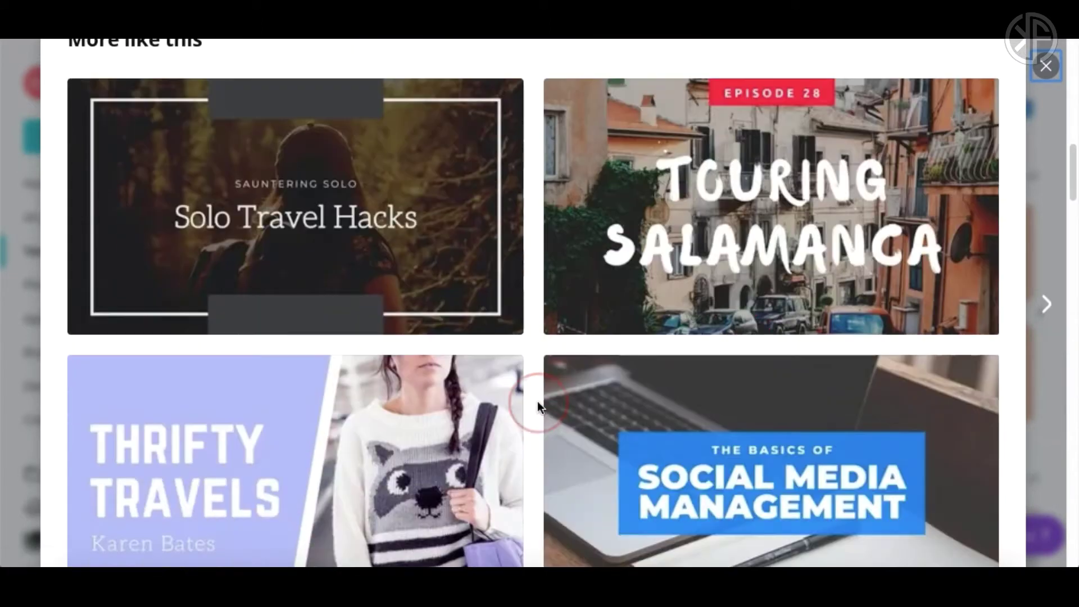
pyautogui.scroll(-3, 537, 401)
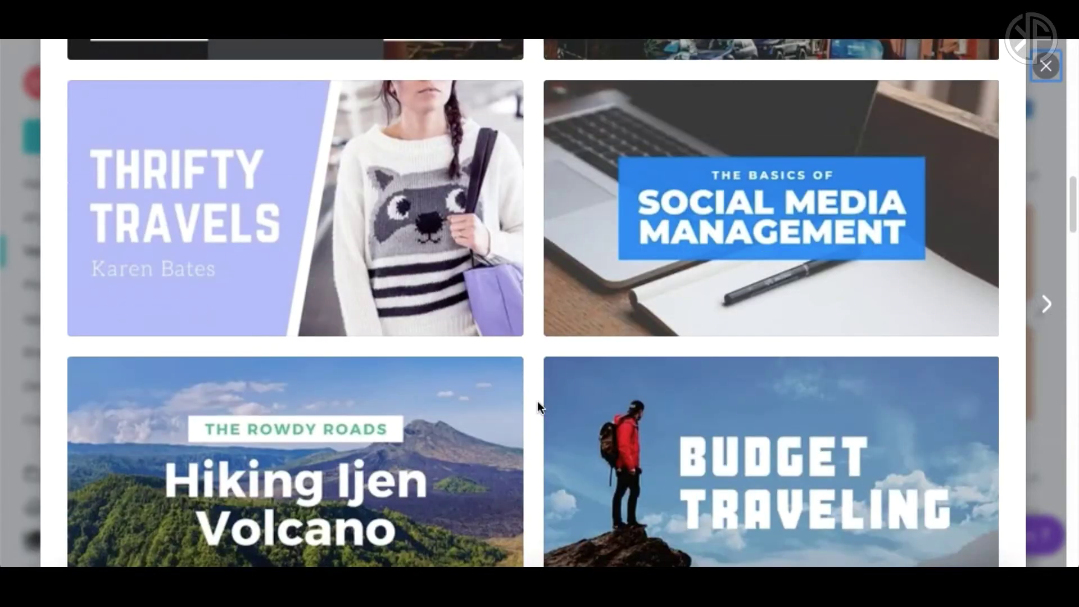
pyautogui.scroll(4, 537, 401)
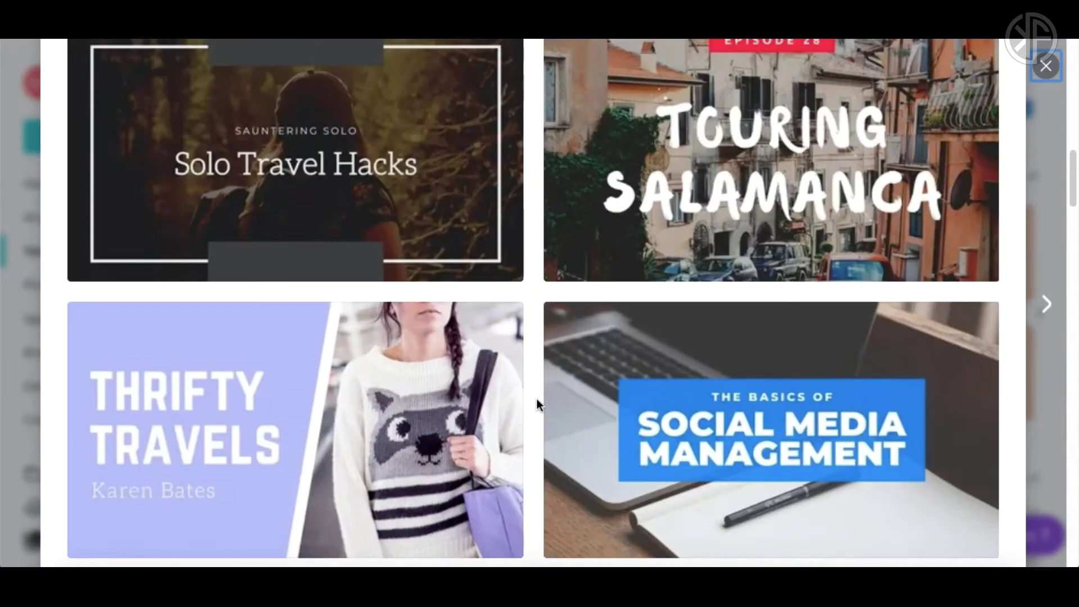
pyautogui.scroll(12, 537, 396)
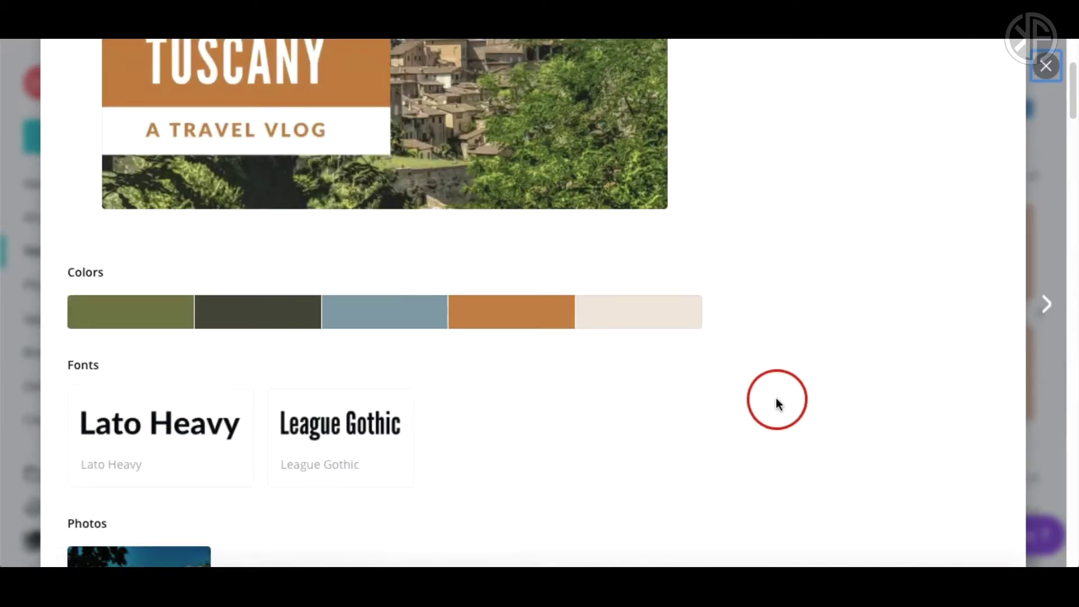
pyautogui.scroll(4, 773, 402)
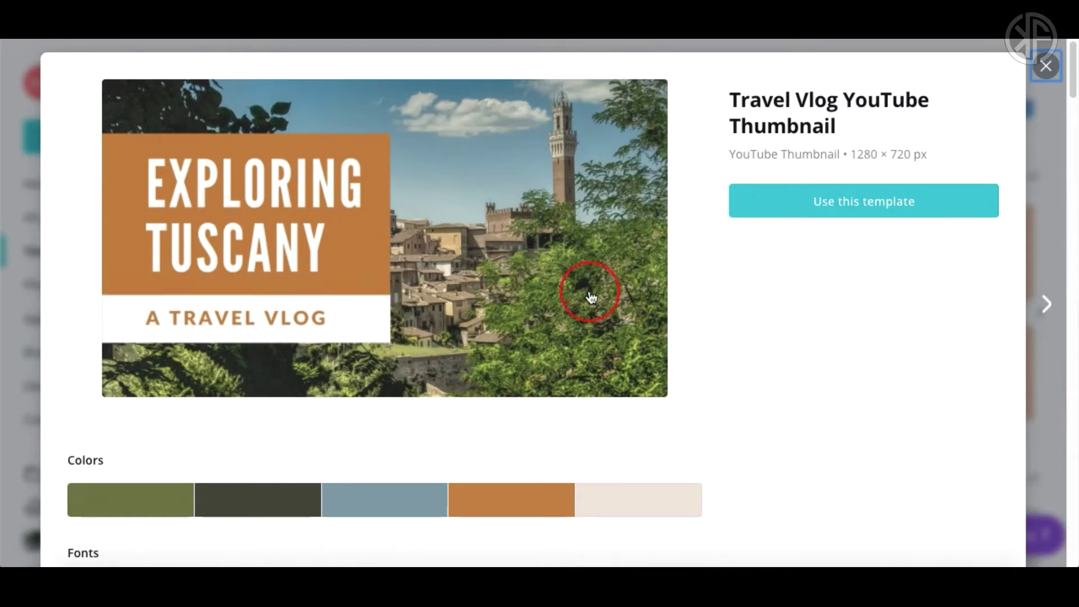
# - Create a design from the Exploring Tuscany thumbnail template and collapse the template list beside the canvas
pyautogui.click(870, 206)
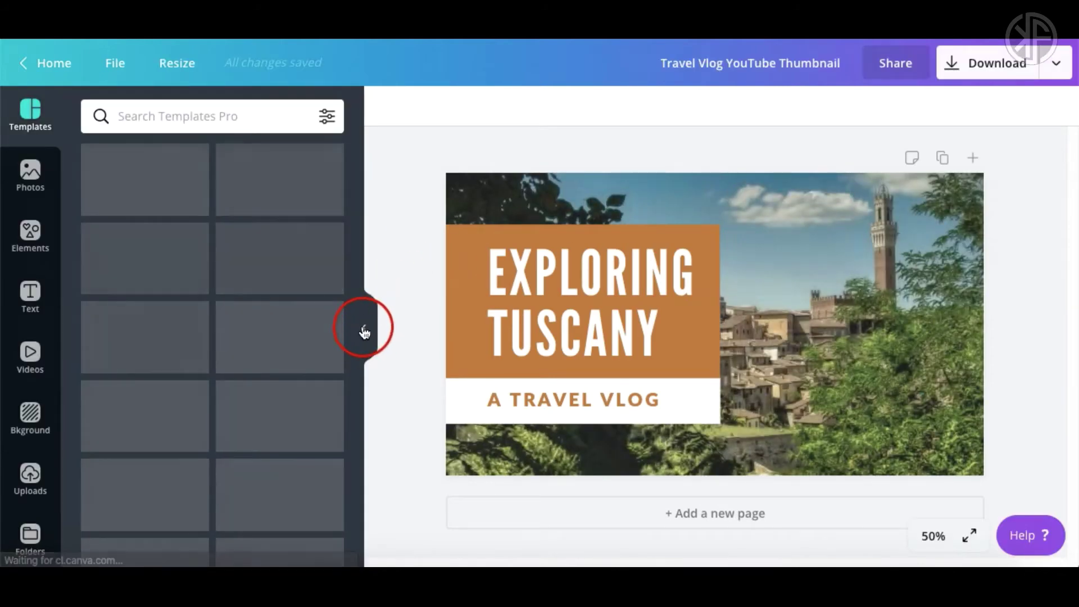
pyautogui.click(364, 327)
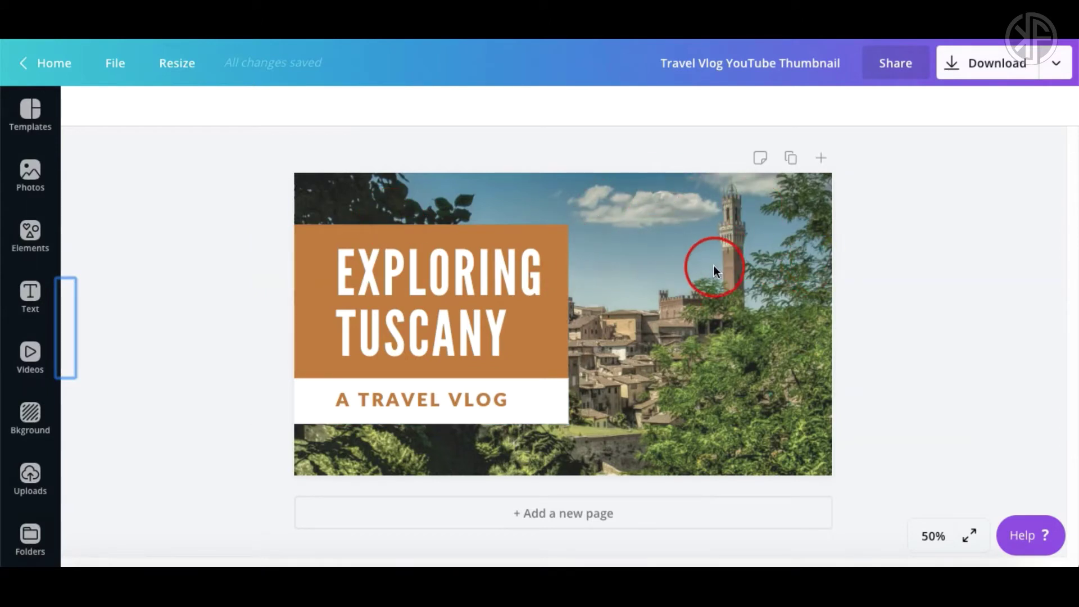
# - Recolor the orange block behind the Exploring Tuscany title with the red from the default colors
pyautogui.click(311, 247)
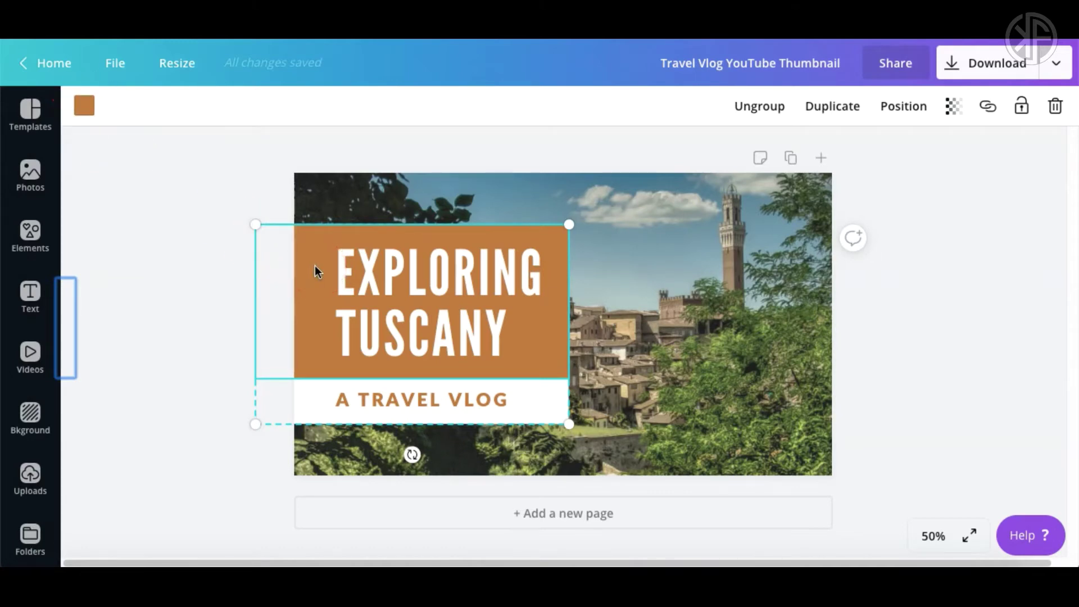
pyautogui.click(83, 106)
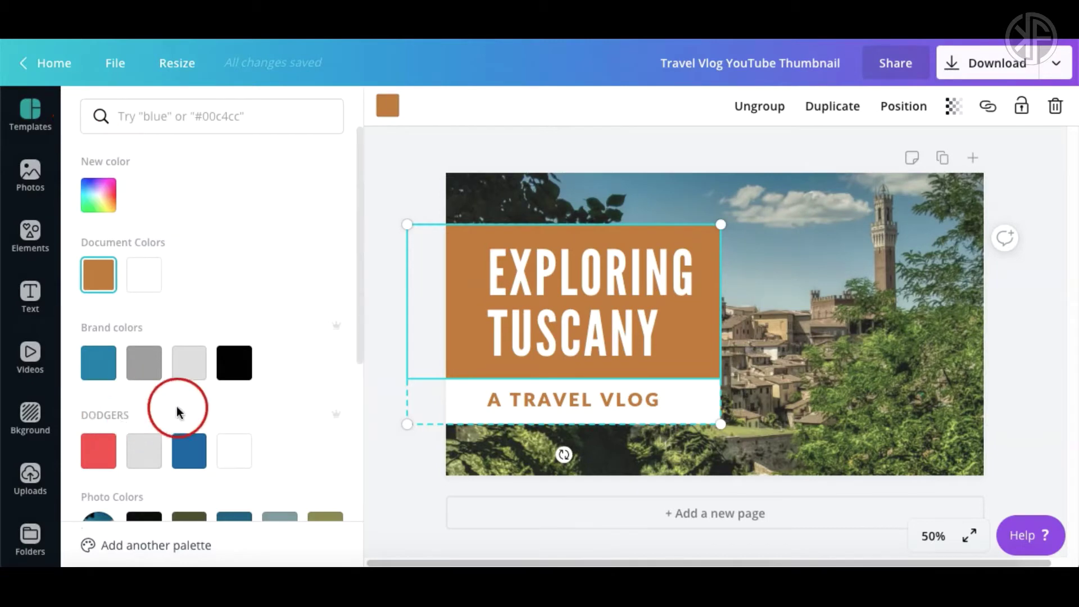
pyautogui.scroll(-5, 214, 413)
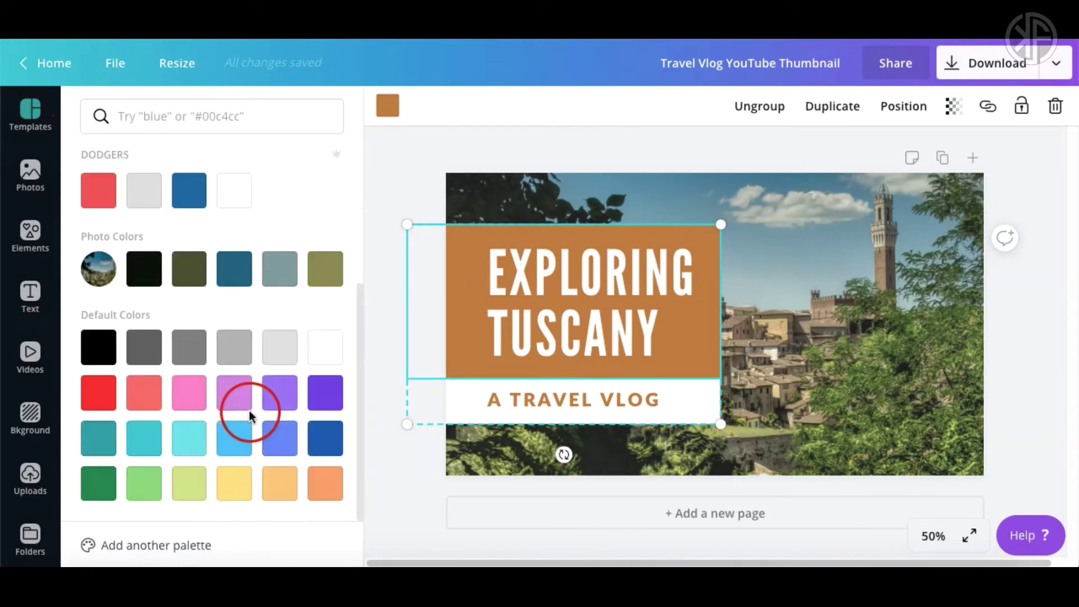
pyautogui.click(98, 389)
pyautogui.click(388, 105)
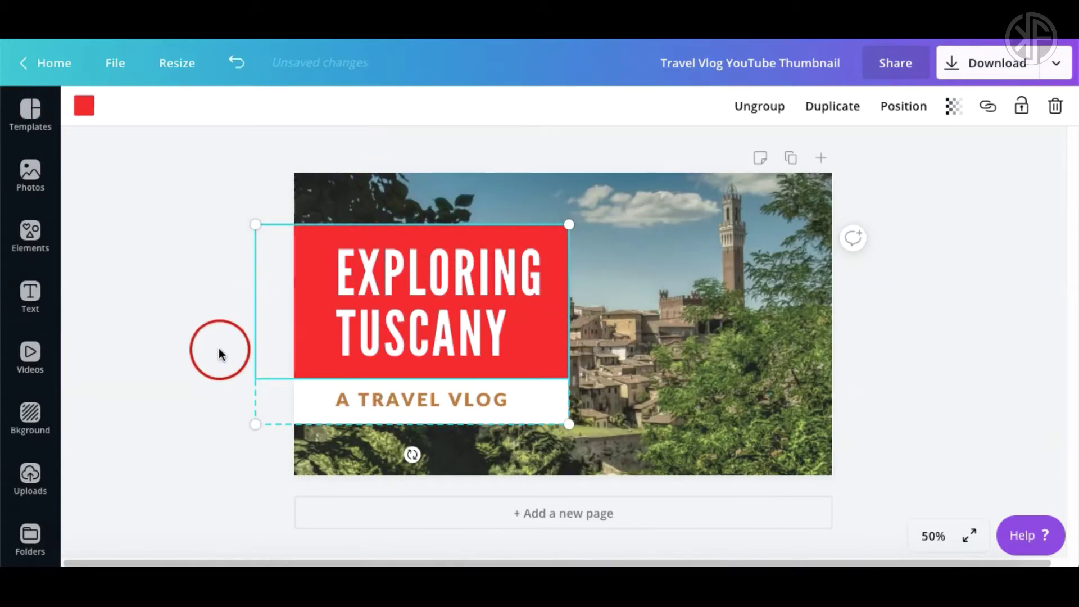
# - Change the text color of "A TRAVEL VLOG" to the red document color and deselect the text
pyautogui.click(390, 281)
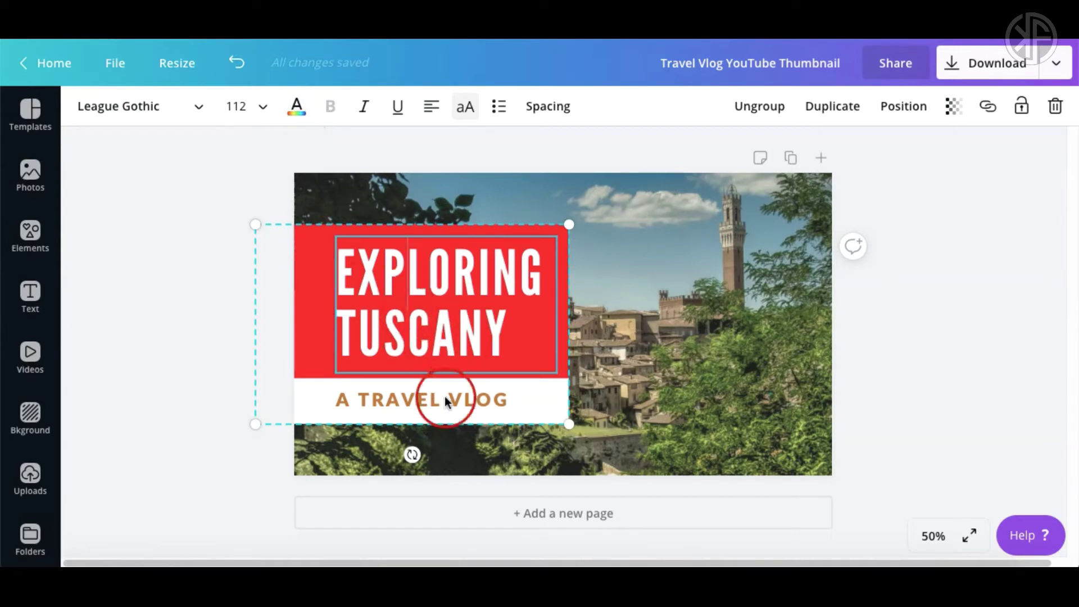
pyautogui.click(362, 406)
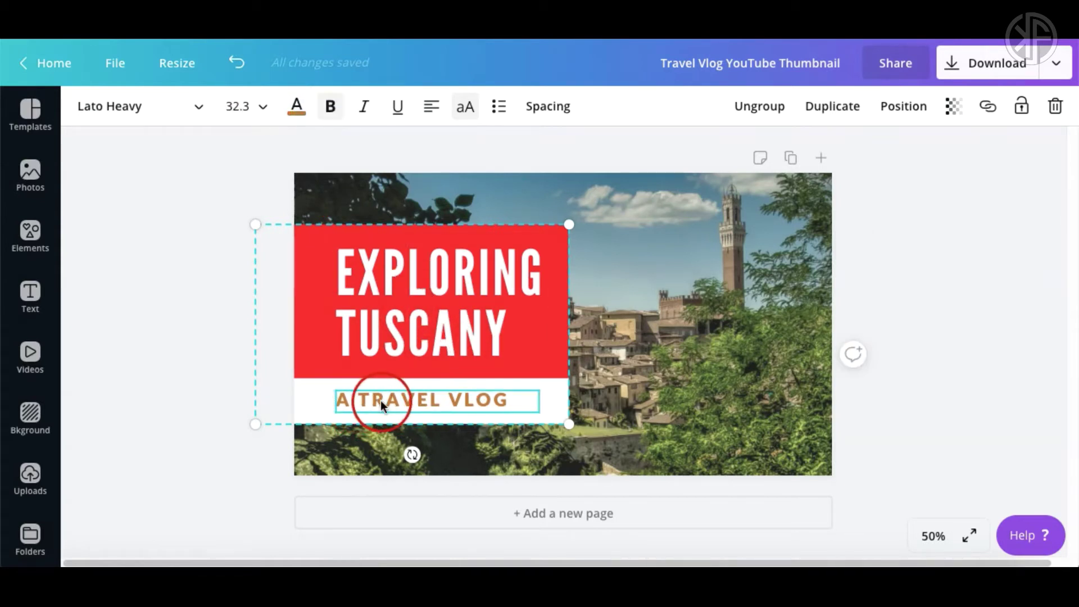
pyautogui.click(380, 400)
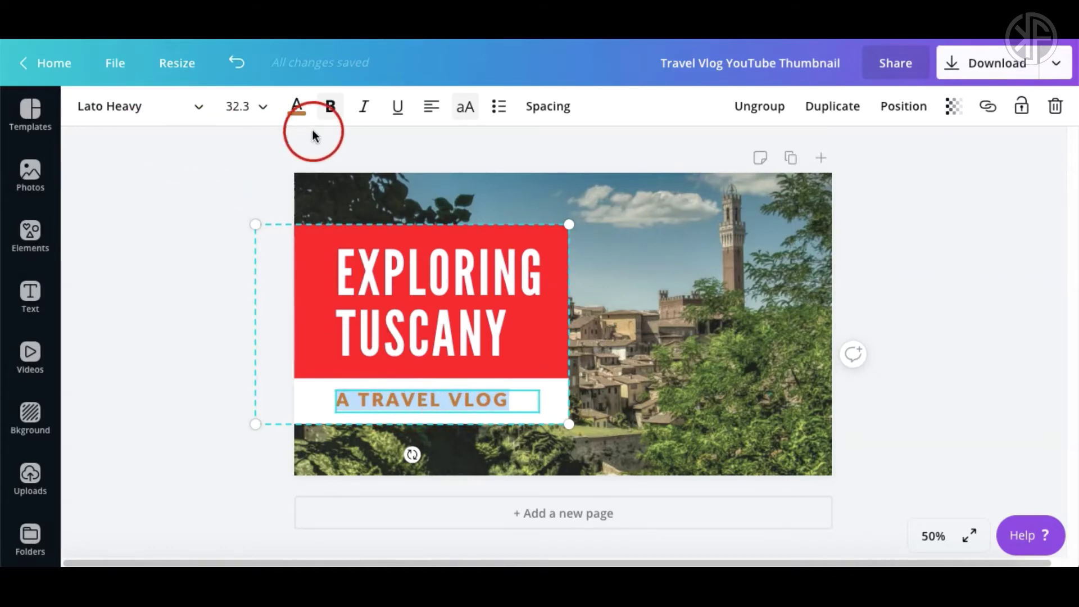
pyautogui.click(296, 113)
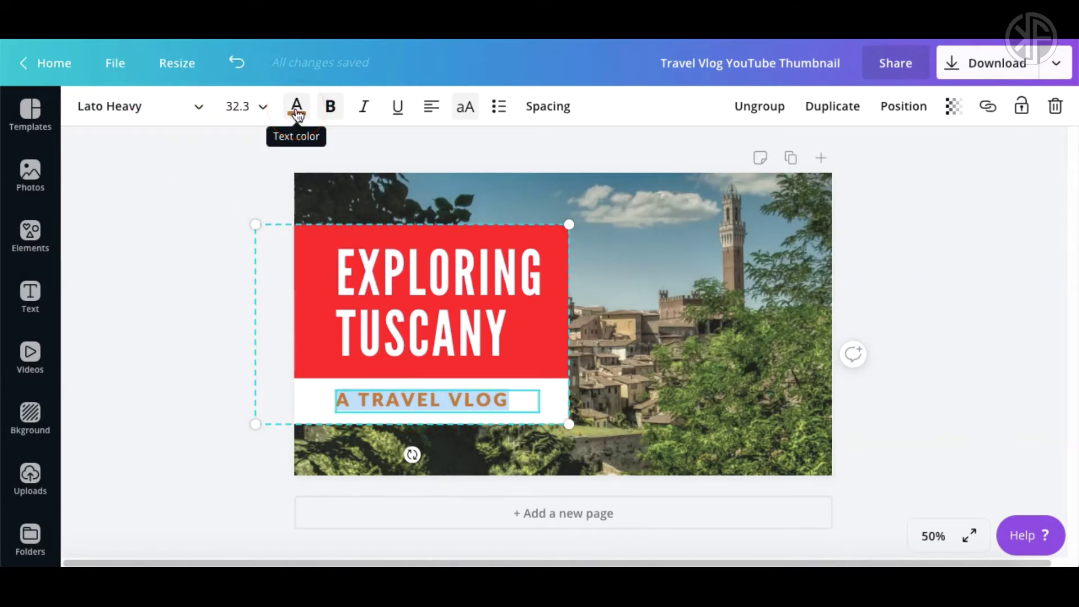
pyautogui.click(145, 273)
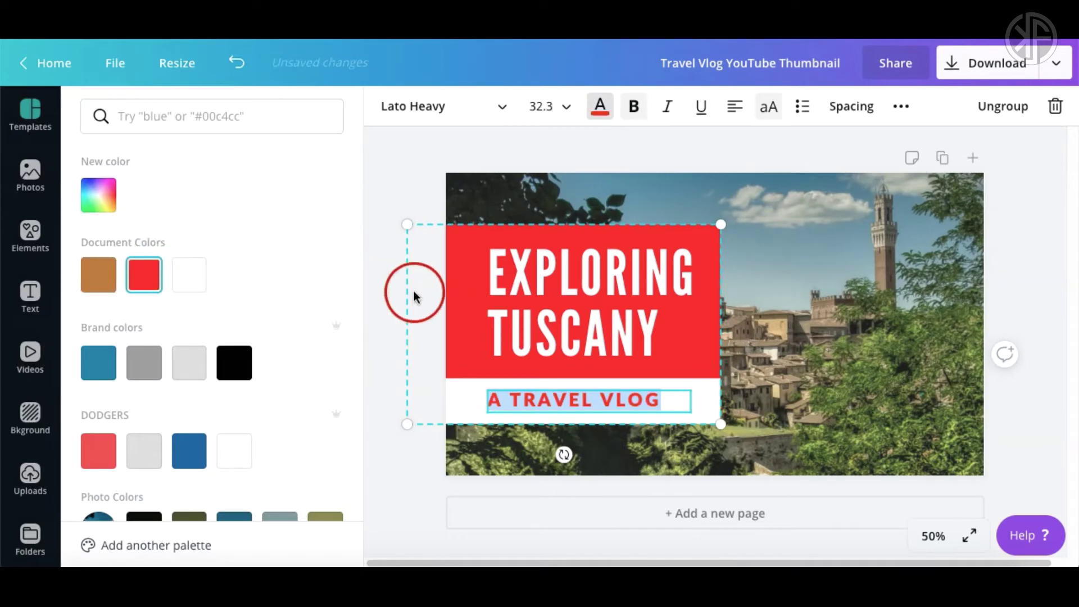
pyautogui.click(385, 196)
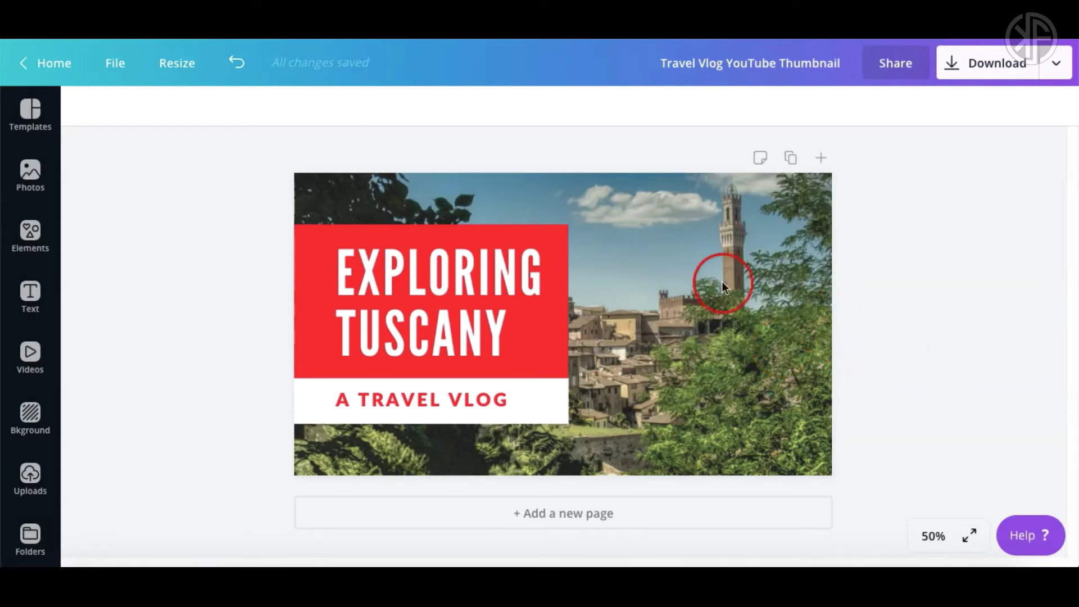
# - Try deleting the town photo in the thumbnail's background, and undo the deletion
pyautogui.click(748, 271)
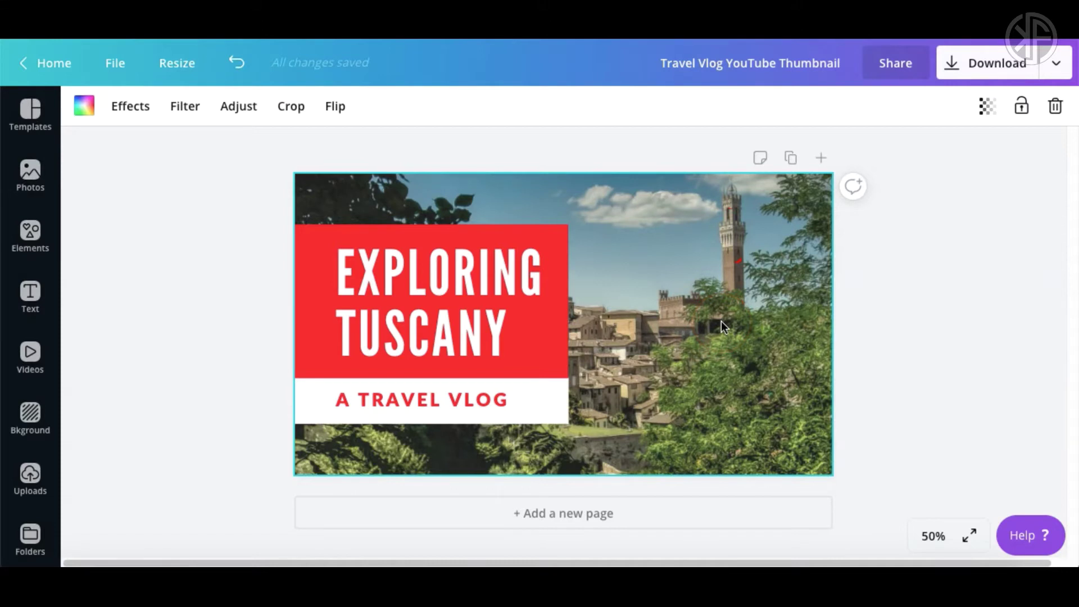
pyautogui.press('Delete')
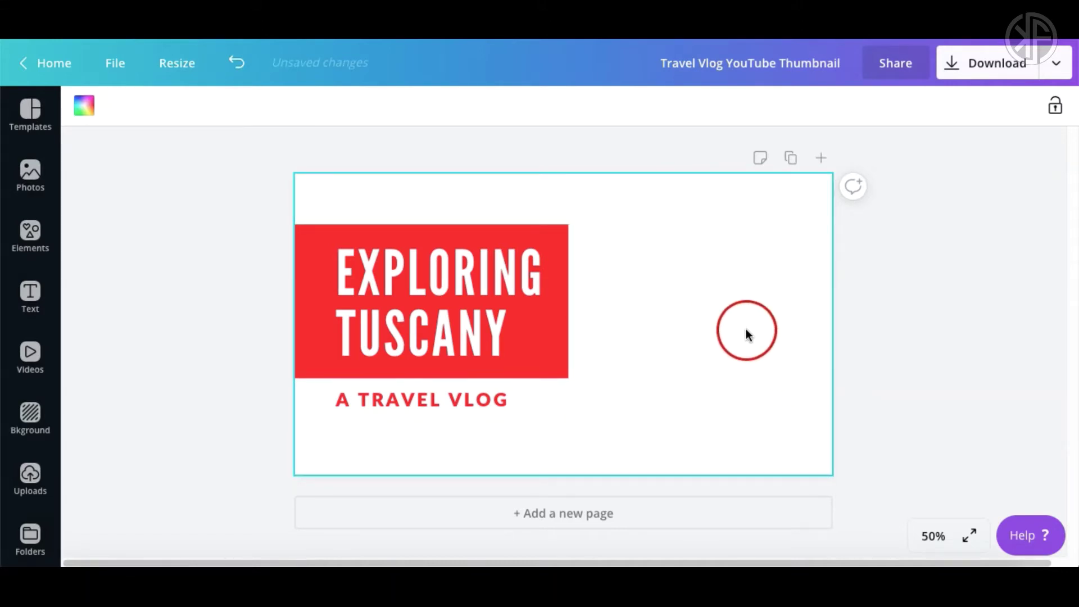
pyautogui.hotkey('ctrl', 'z')
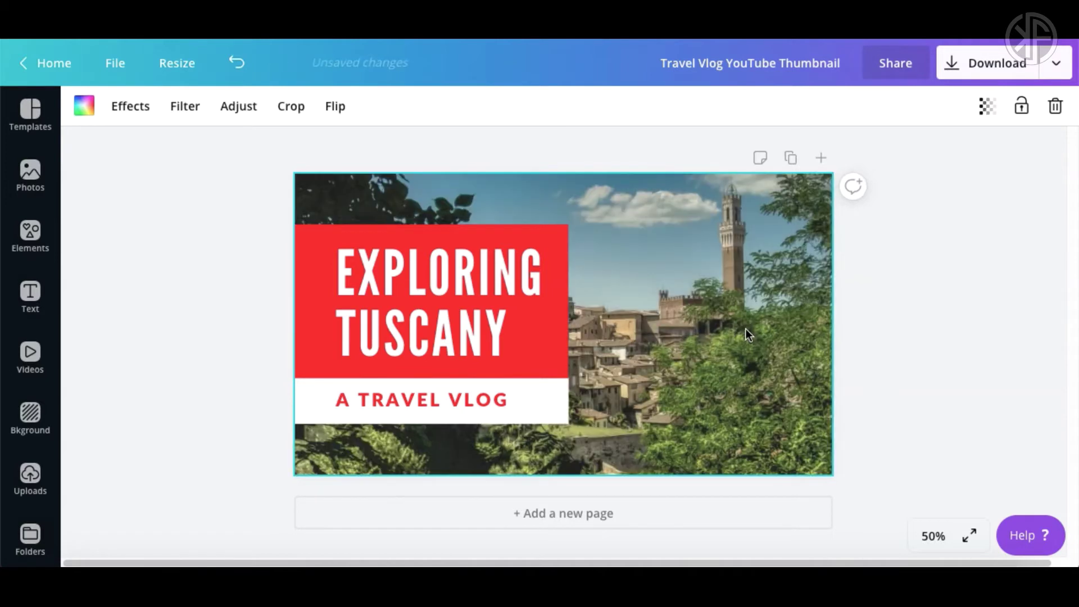
# - Delete the background photo from the thumbnail
pyautogui.click(798, 348)
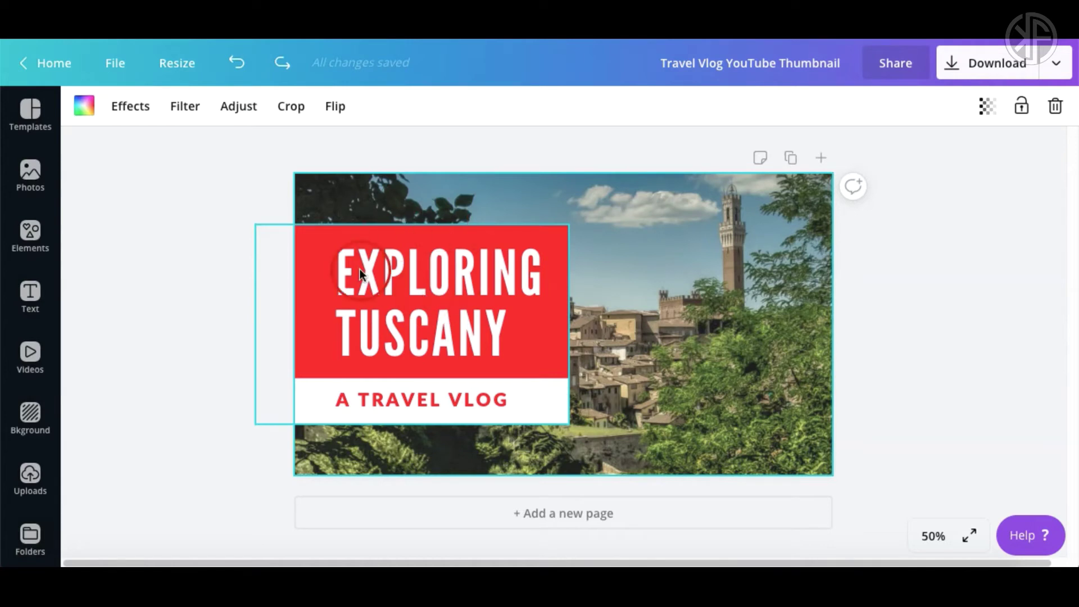
pyautogui.click(683, 406)
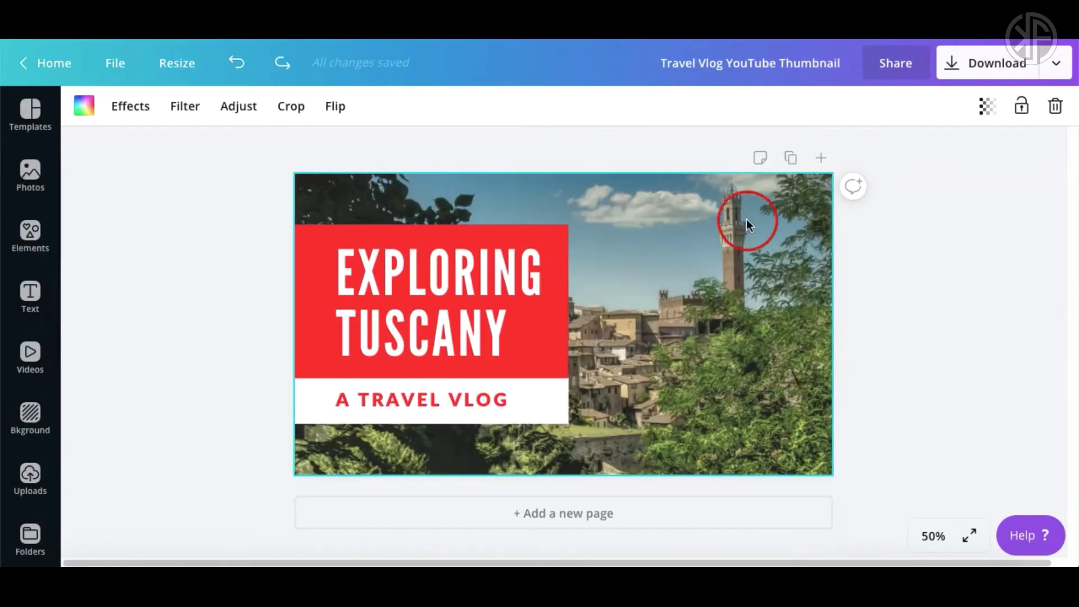
pyautogui.press('Delete')
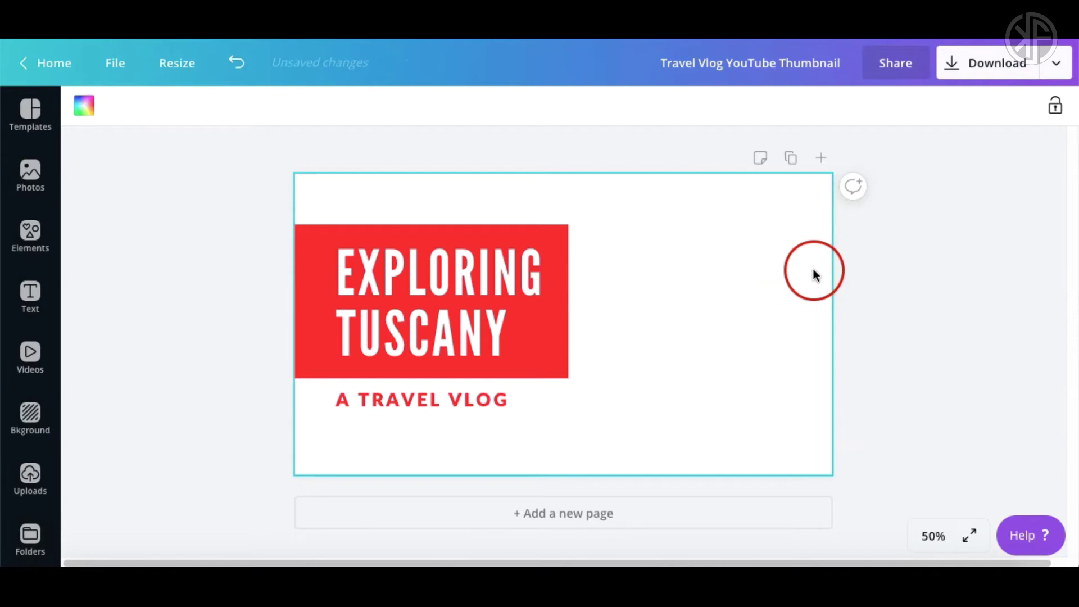
# - Search the photo library for "tuscany" using the recent search term
pyautogui.click(31, 172)
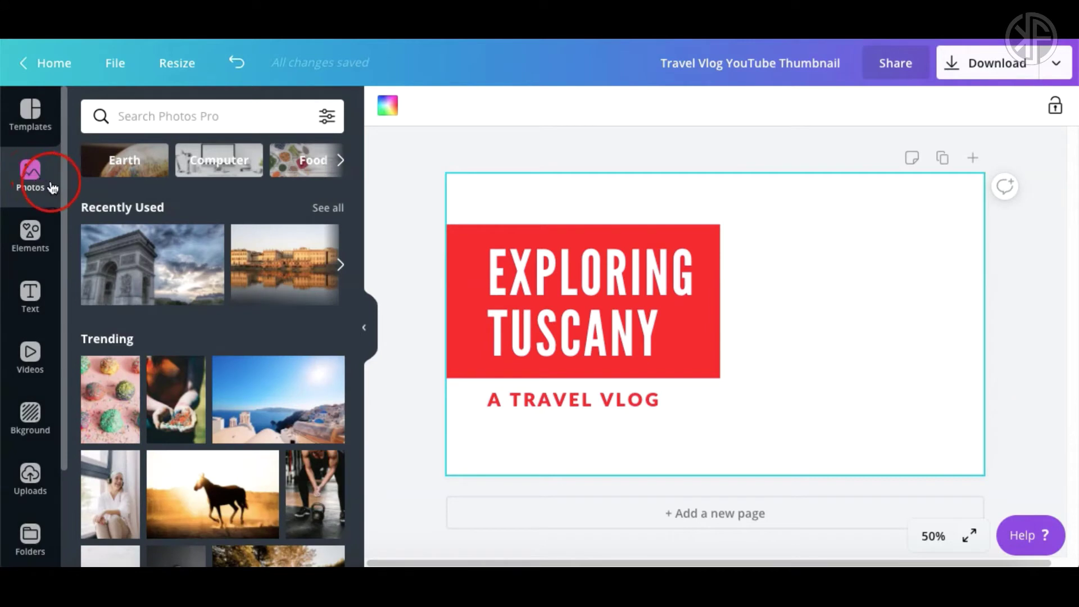
pyautogui.click(176, 121)
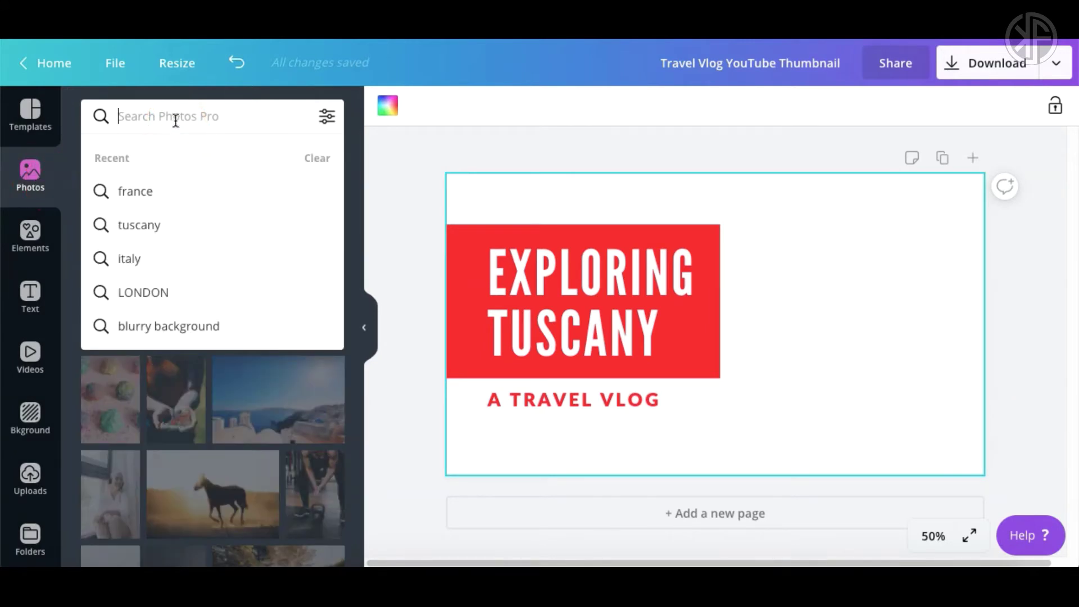
pyautogui.click(135, 228)
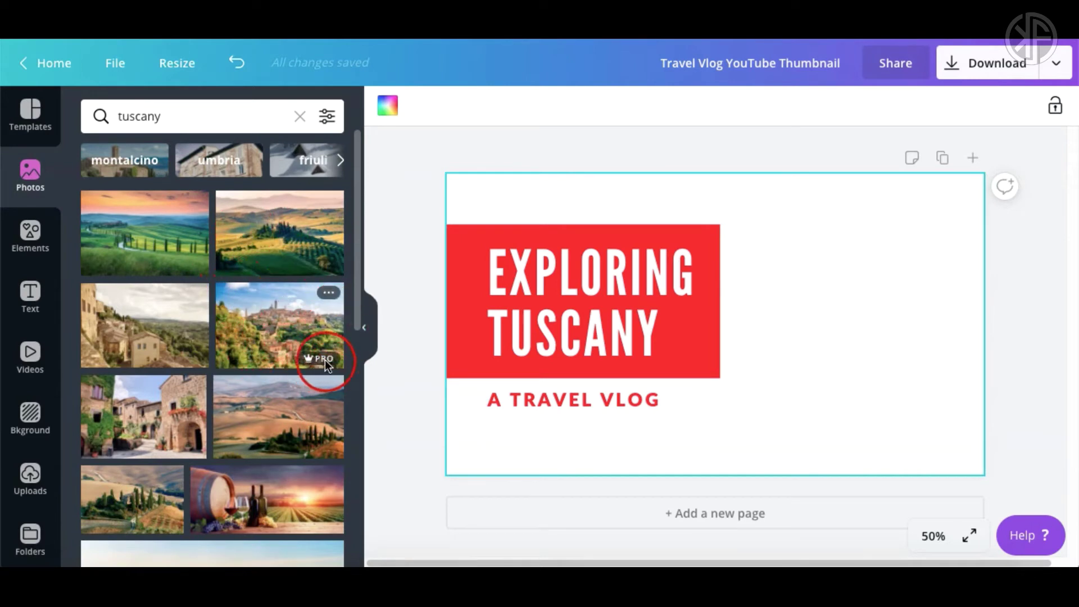
# - Filter the tuscany photo results by availability to show only Free photos
pyautogui.moveTo(316, 361)
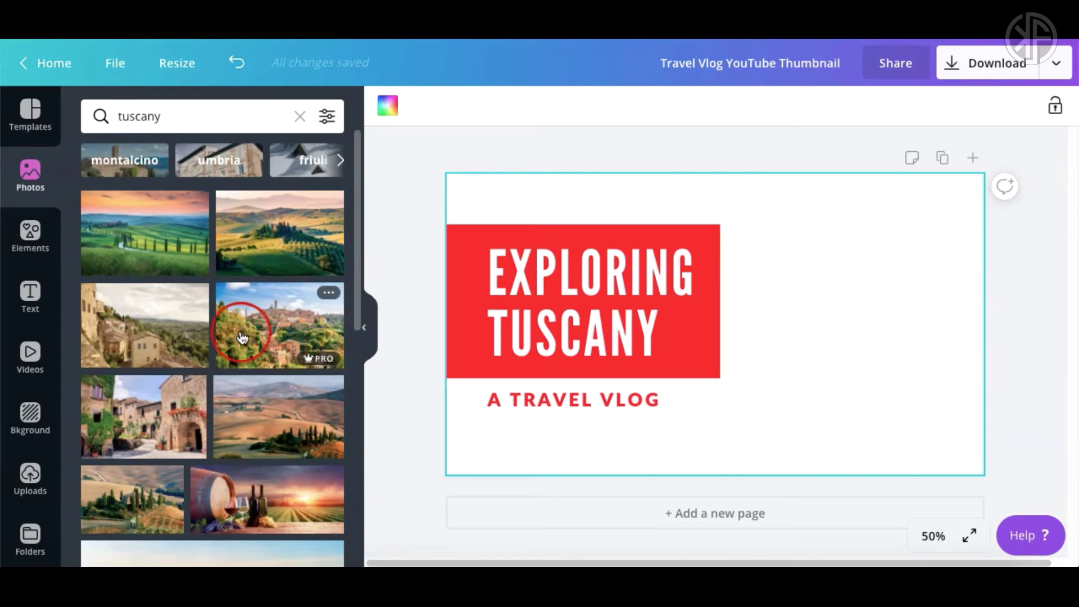
pyautogui.click(326, 117)
pyautogui.scroll(-2, 278, 289)
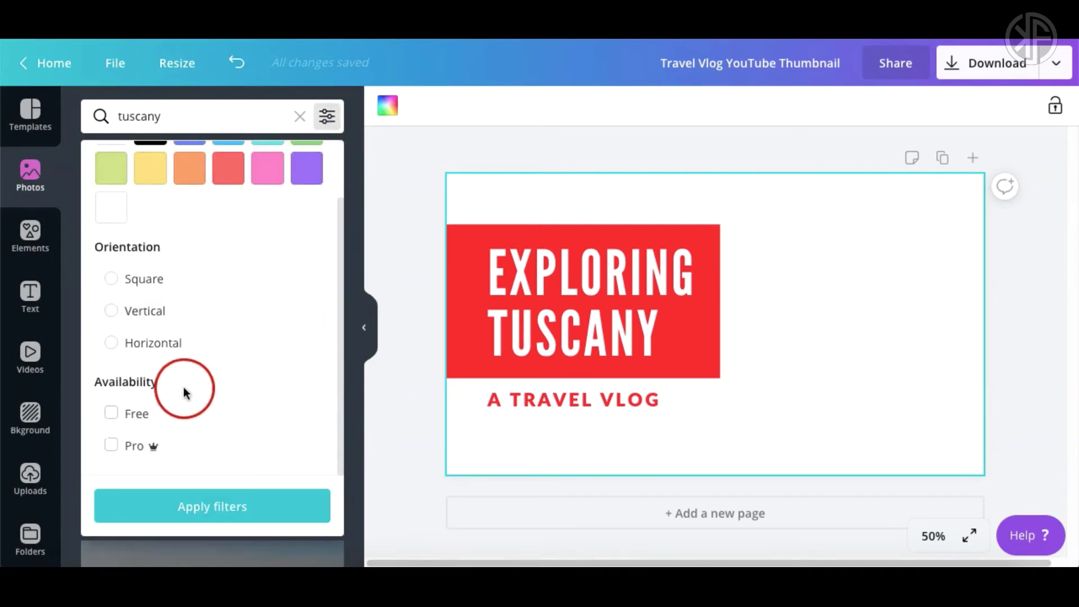
pyautogui.click(111, 413)
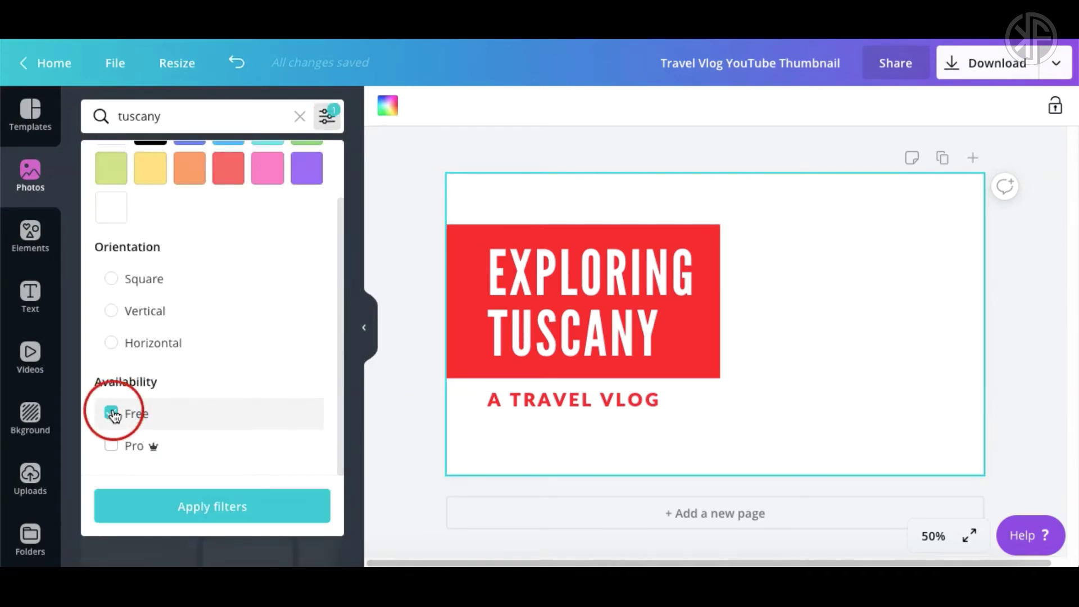
pyautogui.click(223, 508)
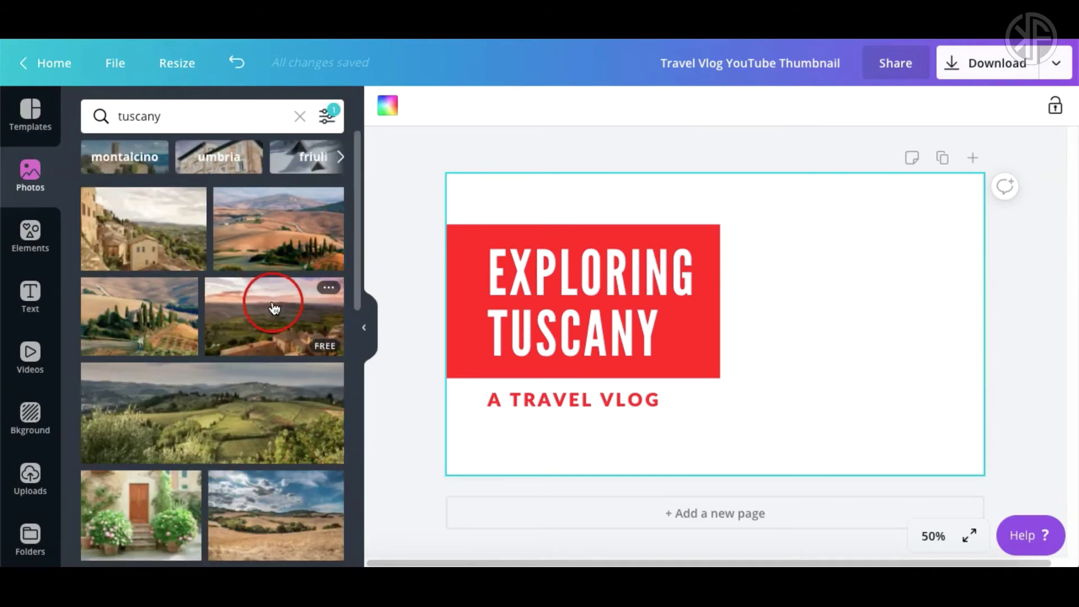
# - Add the free photo of green Tuscan hills framed by dark cypress trees to the thumbnail
pyautogui.scroll(-1, 264, 314)
pyautogui.scroll(-3, 264, 314)
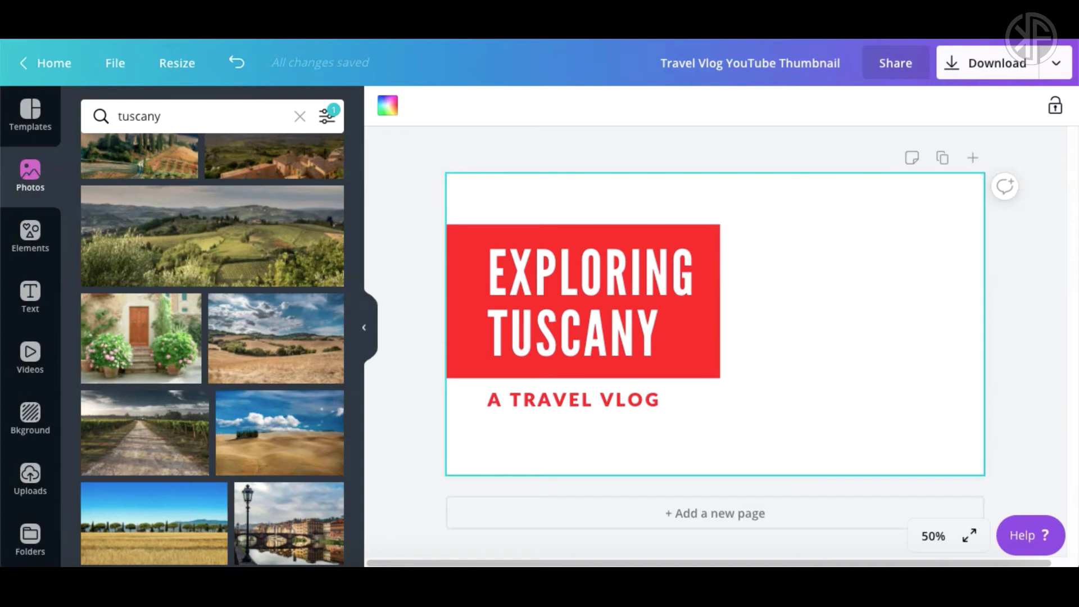
pyautogui.scroll(-2, 270, 346)
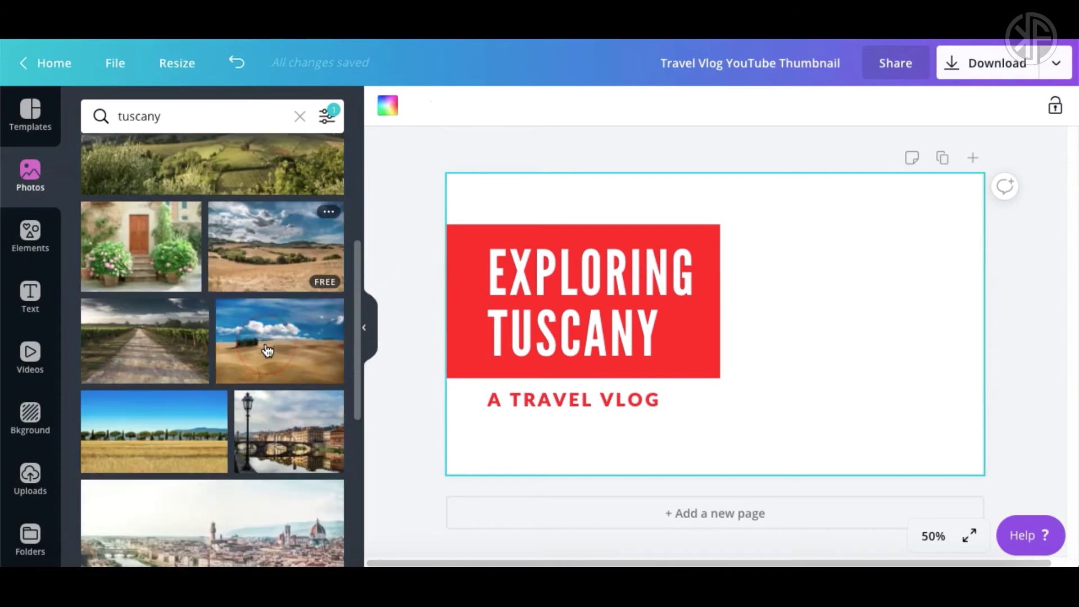
pyautogui.scroll(-10, 268, 351)
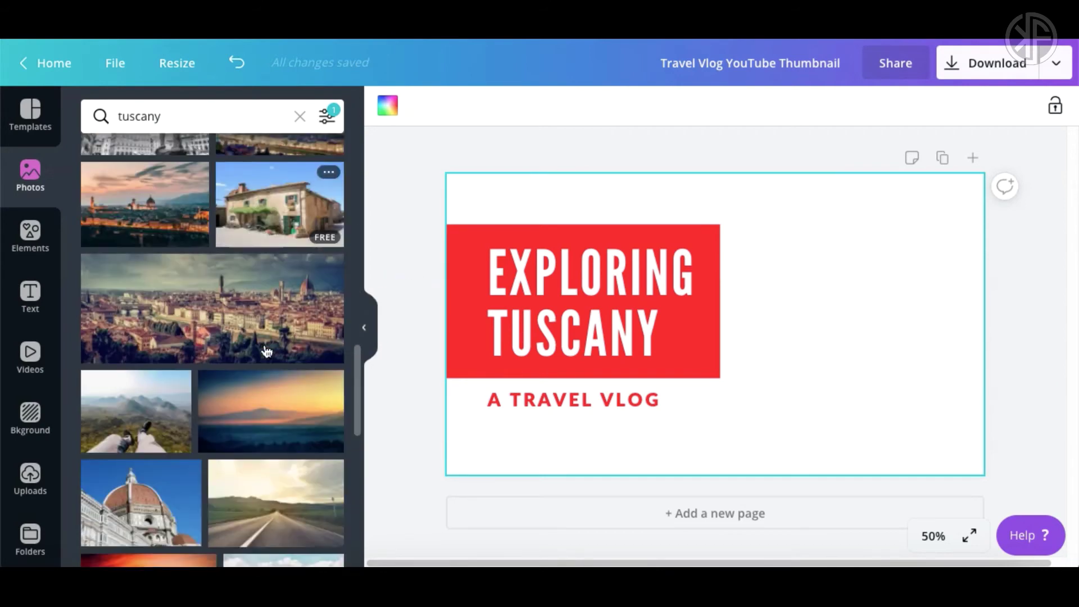
pyautogui.scroll(-10, 268, 351)
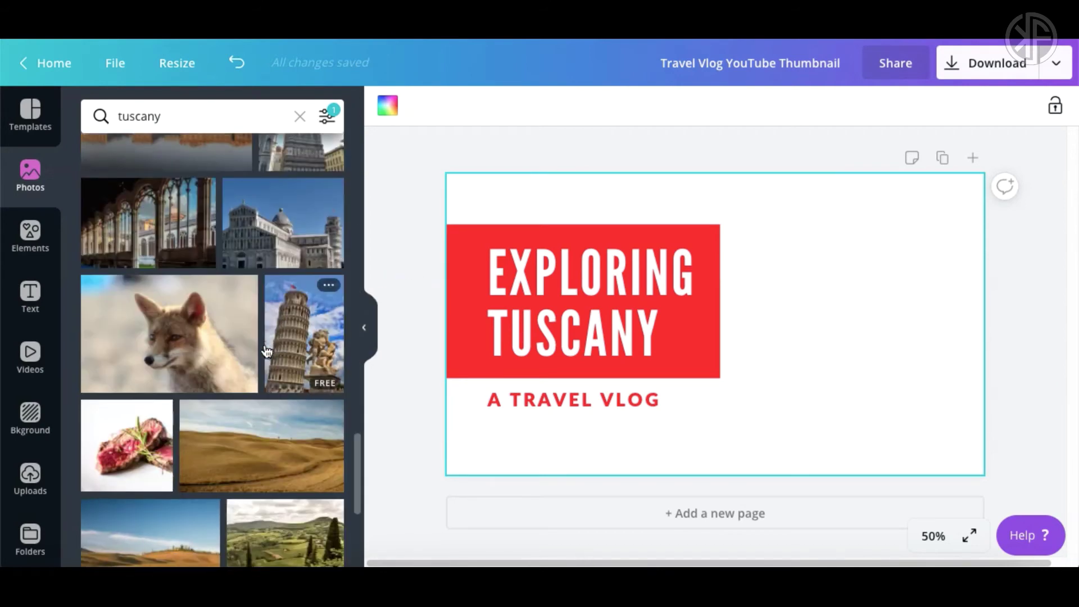
pyautogui.scroll(-3, 267, 350)
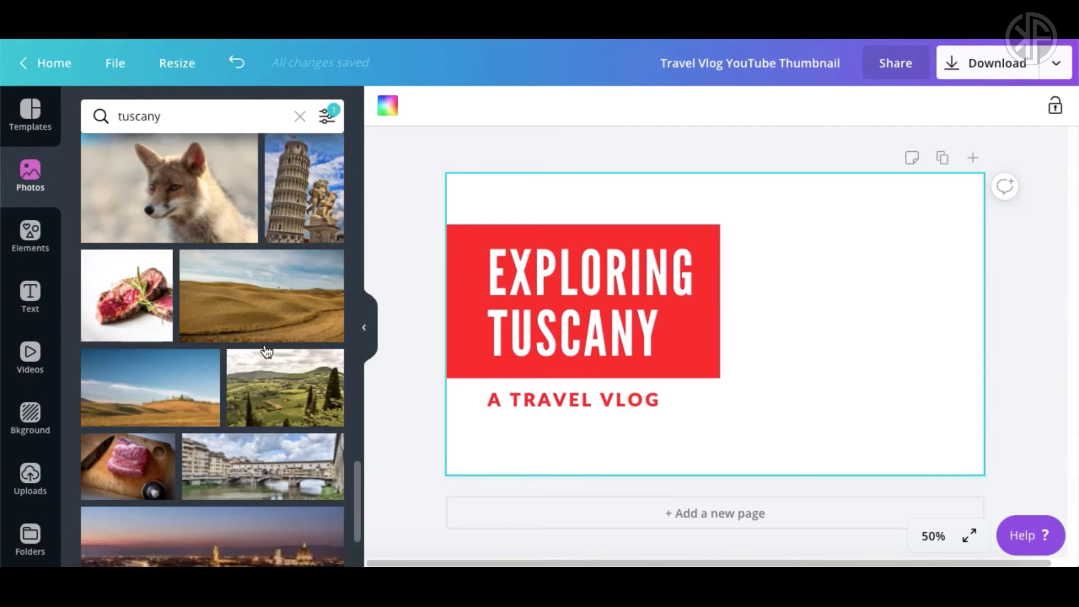
pyautogui.click(274, 391)
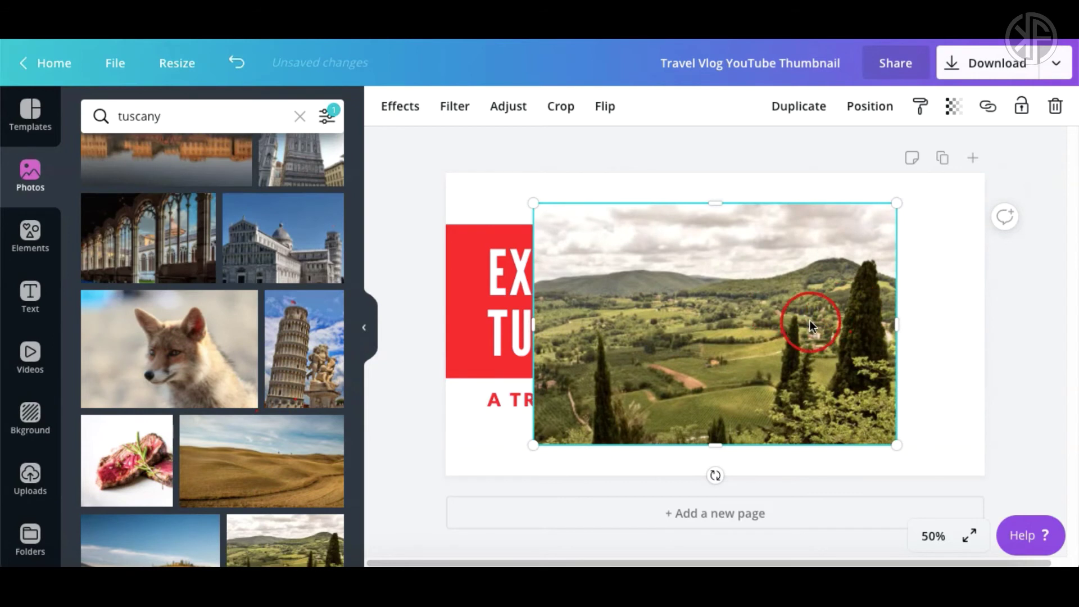
# - Enlarge the cypress landscape photo to cover the whole thumbnail, and send it behind the title blocks
pyautogui.moveTo(839, 322); pyautogui.dragTo(749, 292)
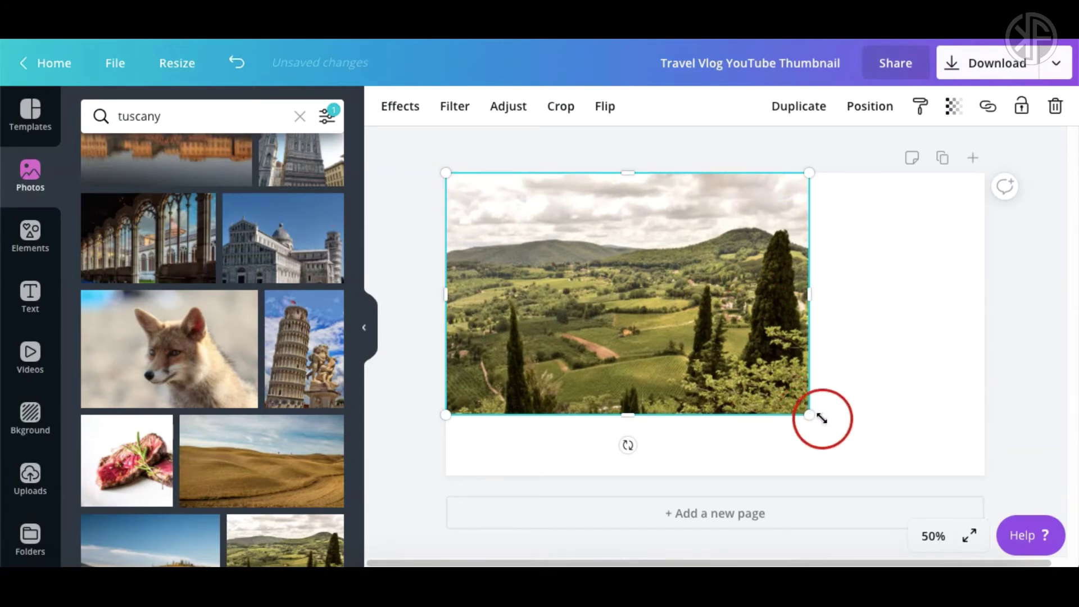
pyautogui.moveTo(821, 419); pyautogui.dragTo(983, 523)
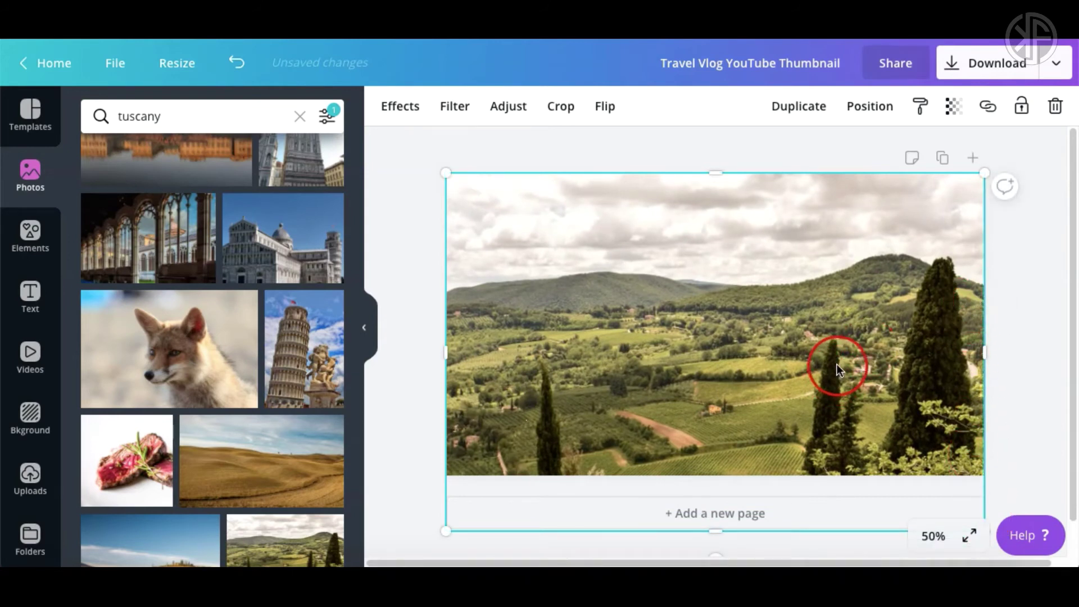
pyautogui.moveTo(836, 364); pyautogui.dragTo(837, 332)
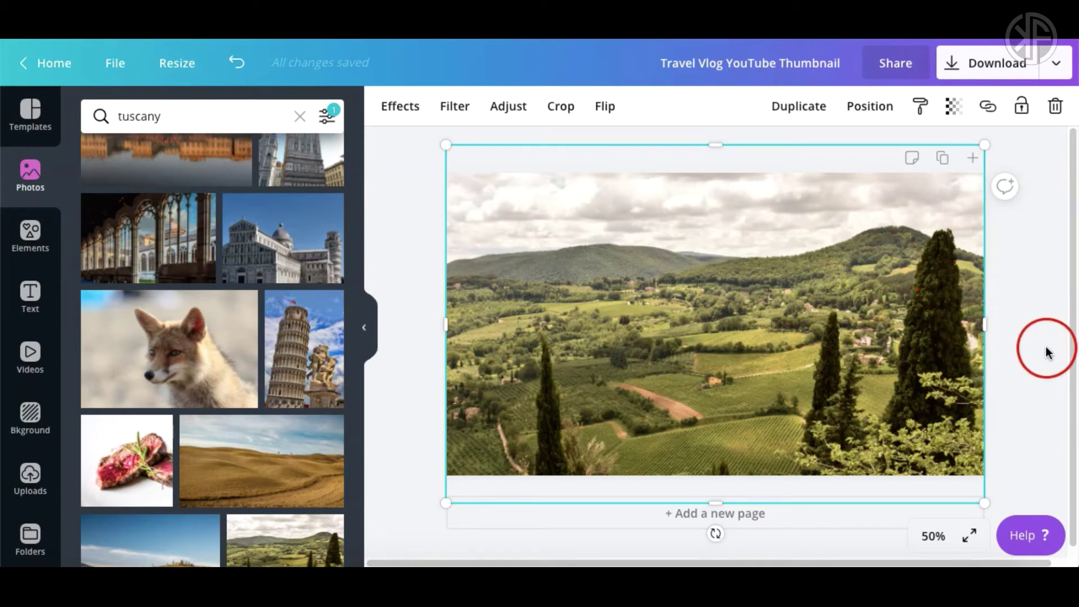
pyautogui.hotkey('ctrl', 'z')
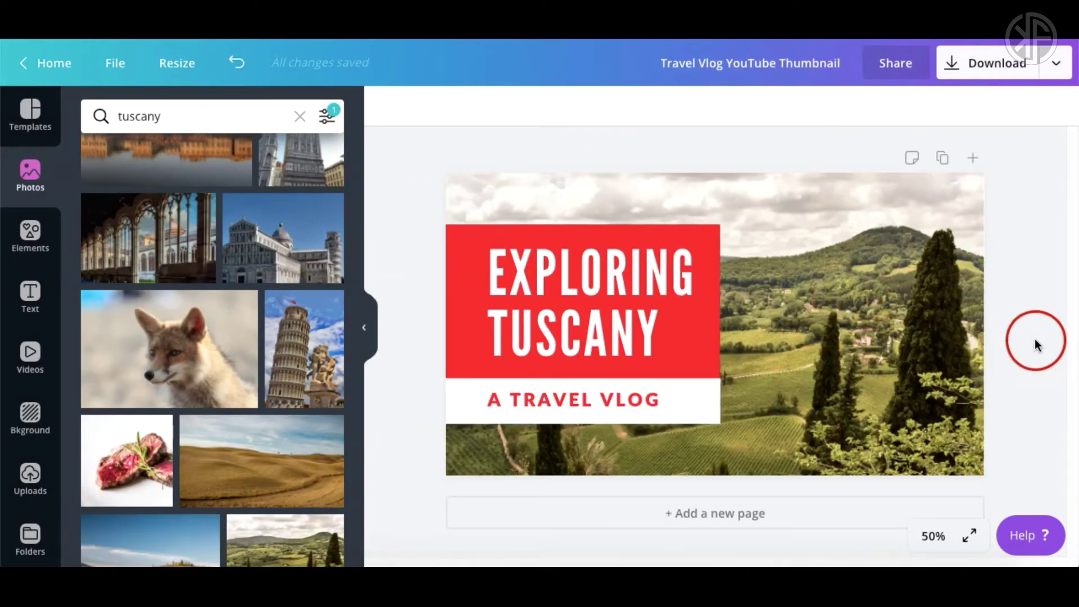
# - Add the uploaded photo of the man giving two thumbs up, and shift it toward the thumbnail's right edge
pyautogui.click(24, 491)
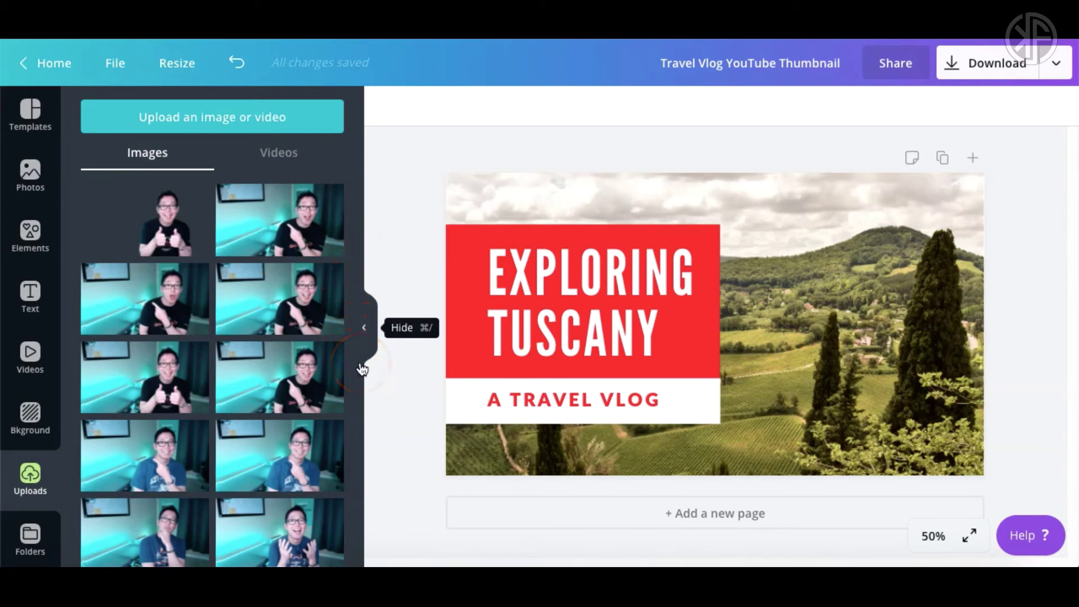
pyautogui.click(347, 404)
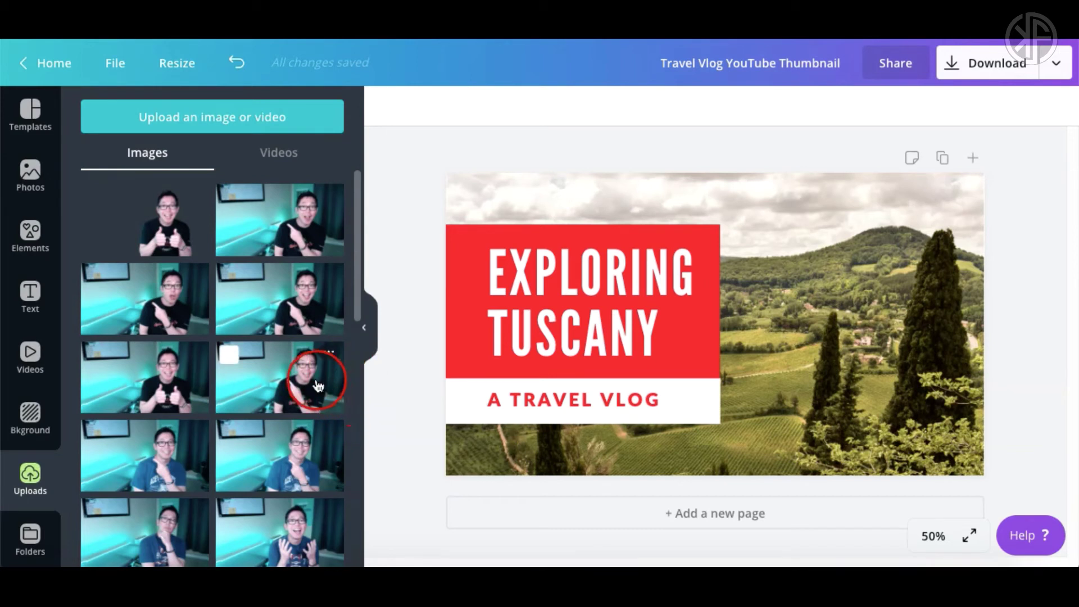
pyautogui.click(155, 381)
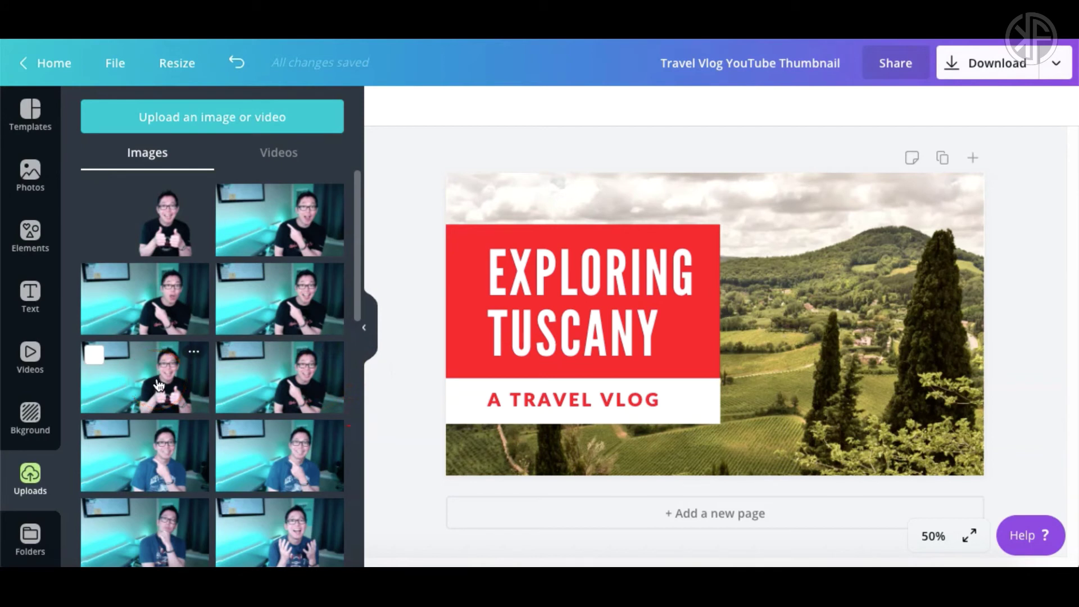
pyautogui.click(151, 380)
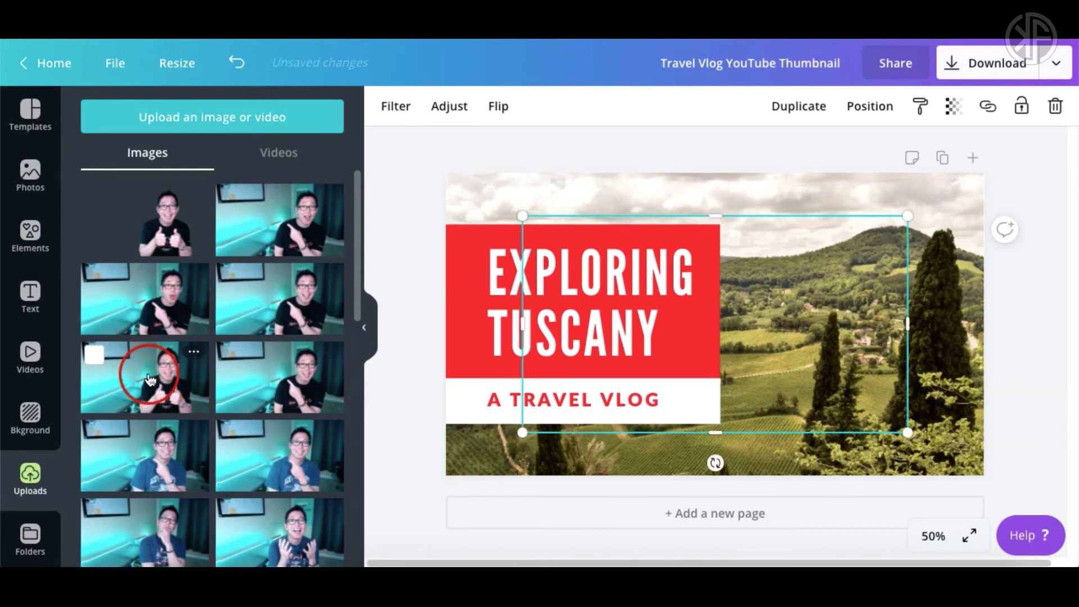
pyautogui.click(783, 332)
pyautogui.moveTo(783, 332); pyautogui.dragTo(837, 346)
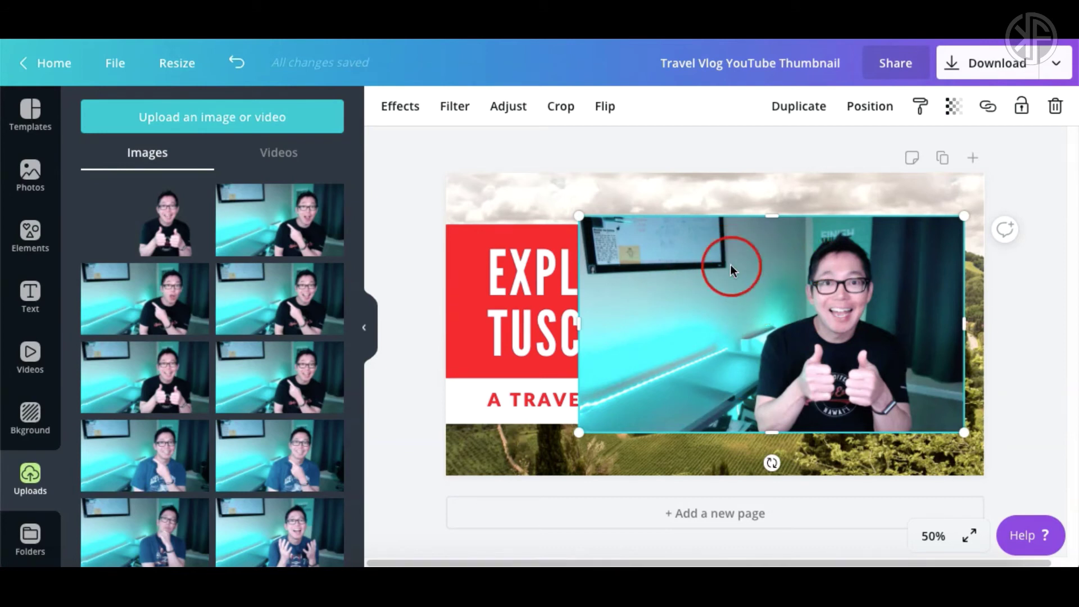
# - Remove the background of the thumbs-up photo with Background Remover, and crop away the empty space around the man
pyautogui.click(402, 111)
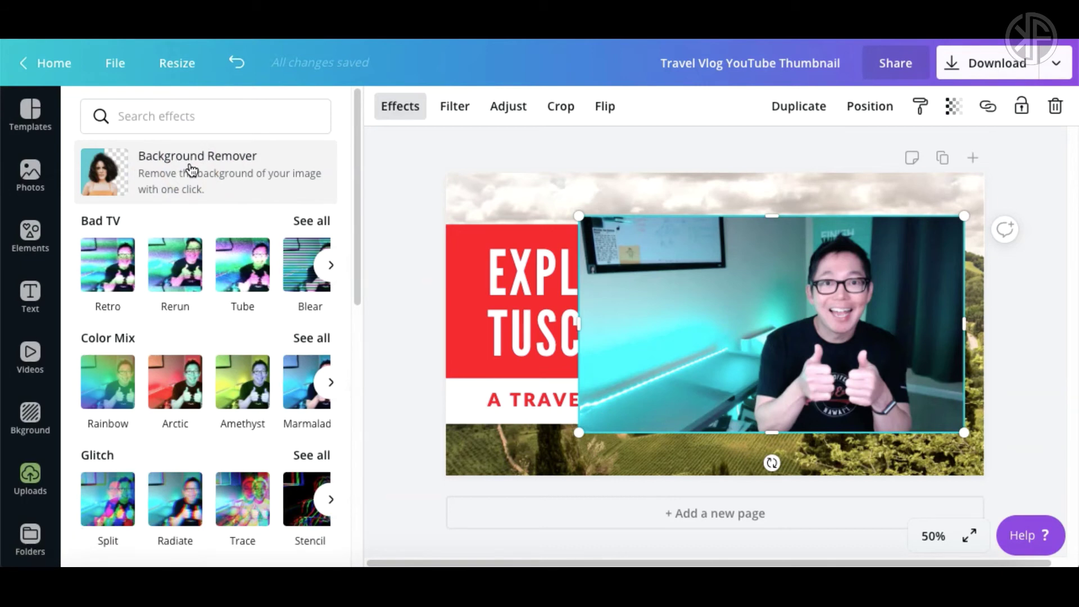
pyautogui.click(191, 169)
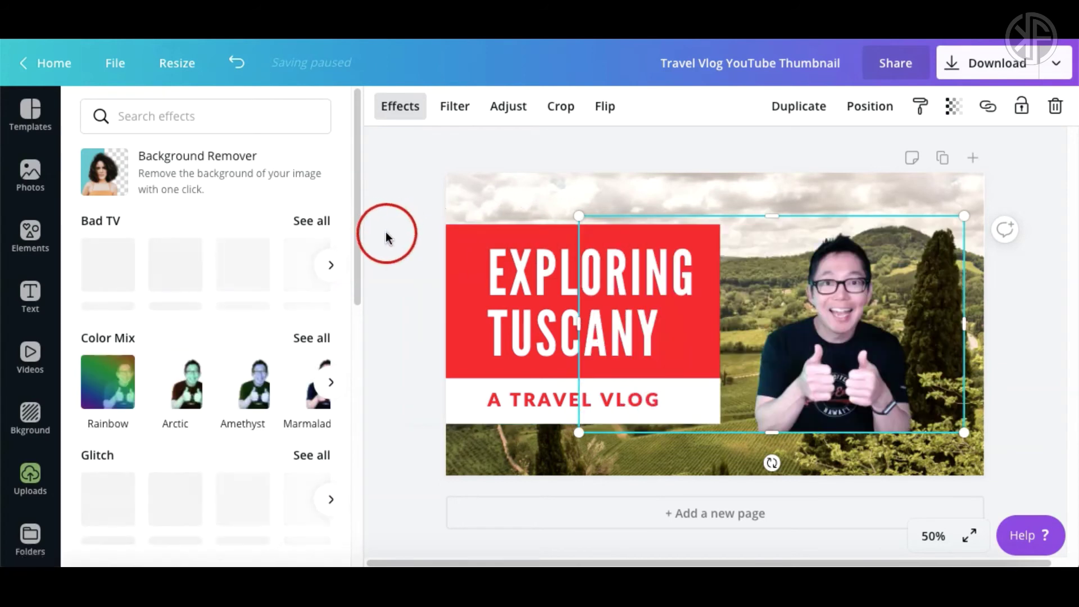
pyautogui.click(579, 324)
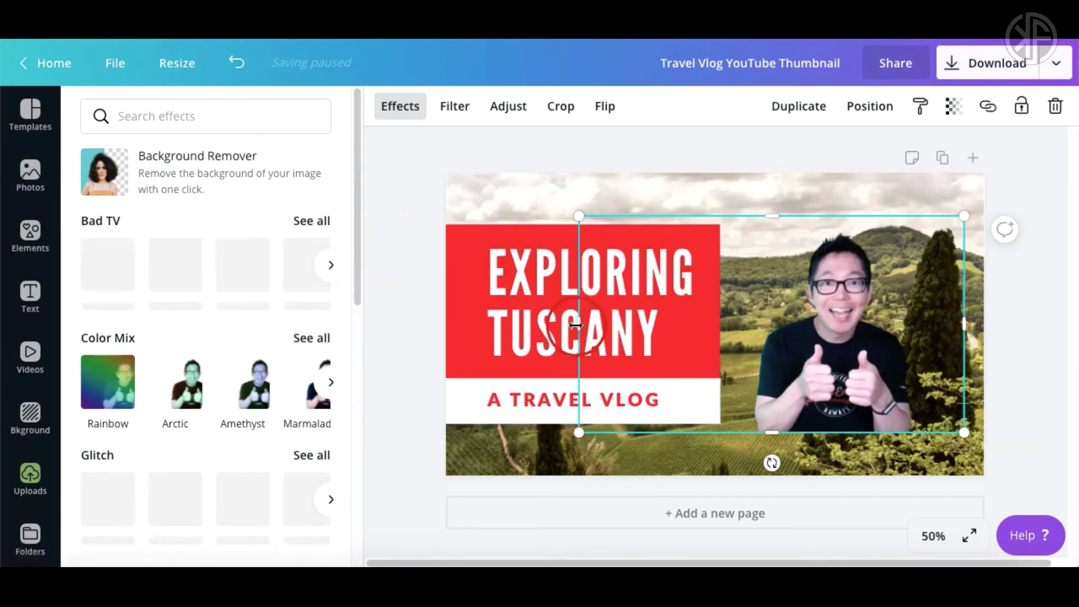
pyautogui.moveTo(579, 325); pyautogui.dragTo(744, 329)
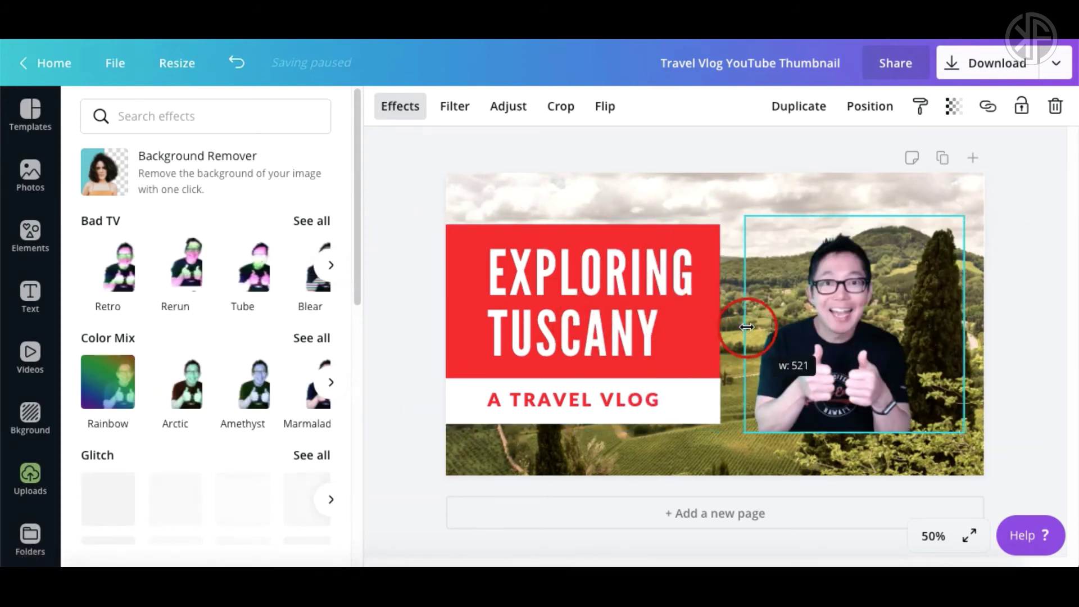
pyautogui.click(953, 332)
pyautogui.moveTo(953, 332)
pyautogui.mouseDown()
pyautogui.moveTo(958, 322)
pyautogui.moveTo(919, 330)
pyautogui.mouseUp()
pyautogui.click(842, 228)
pyautogui.moveTo(841, 229)
pyautogui.mouseDown()
pyautogui.moveTo(834, 218)
pyautogui.moveTo(839, 240)
pyautogui.mouseUp()
# - Place the man's cutout in the thumbnail's bottom-right corner, and enlarge it to about the full page height
pyautogui.moveTo(819, 310); pyautogui.dragTo(893, 353)
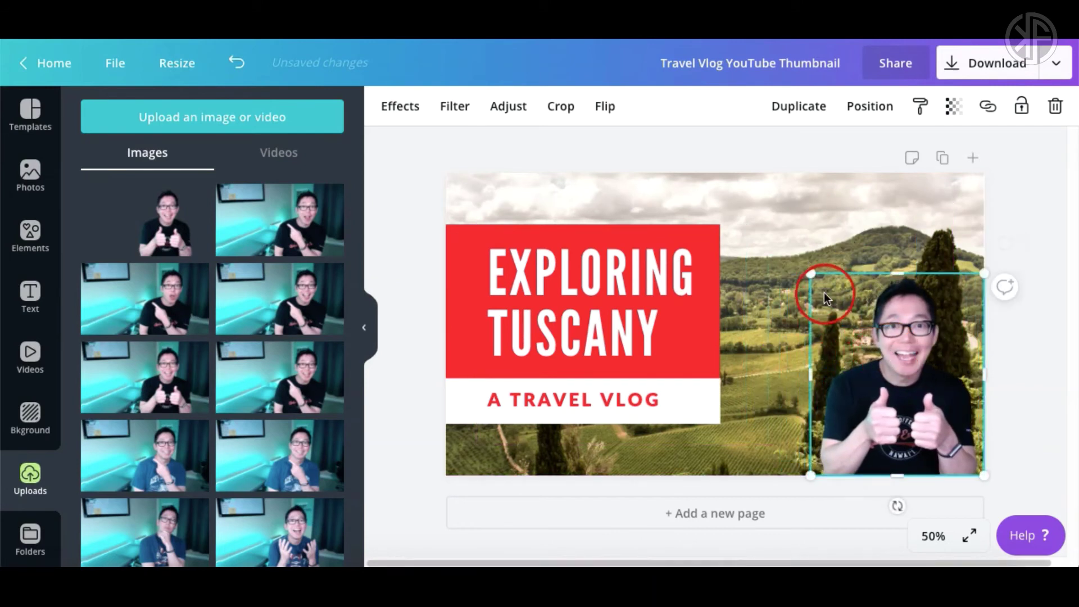
pyautogui.moveTo(812, 275); pyautogui.dragTo(662, 188)
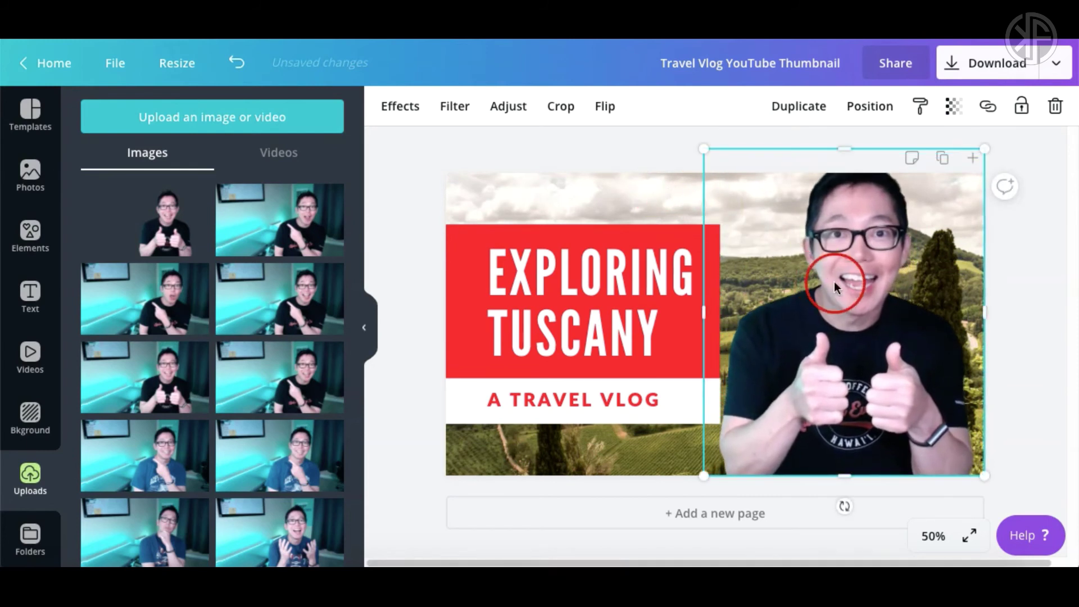
pyautogui.moveTo(843, 287); pyautogui.dragTo(847, 291)
pyautogui.click(1020, 366)
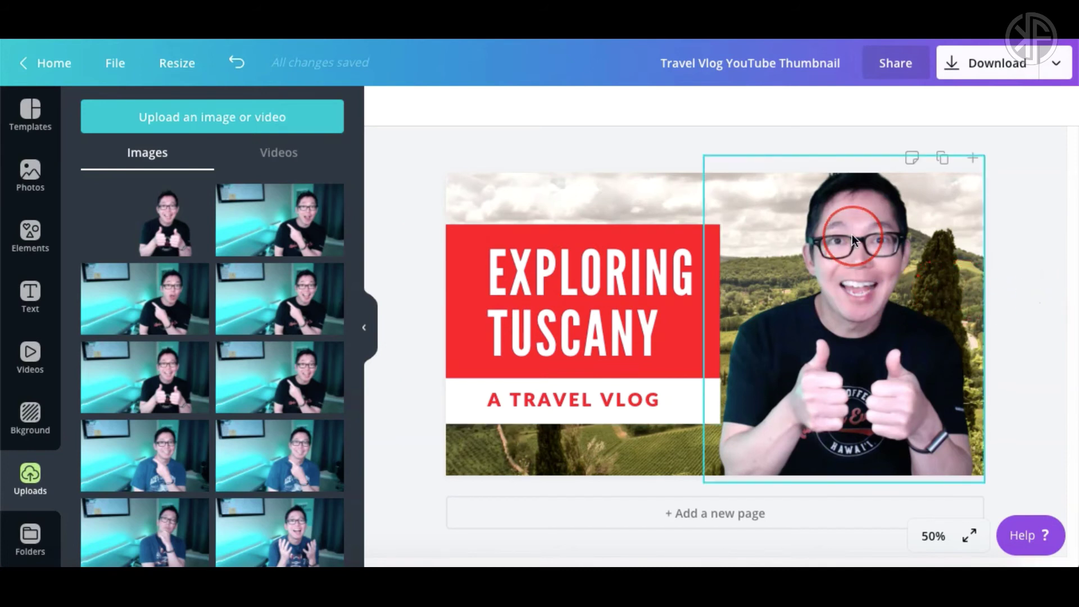
pyautogui.click(1032, 284)
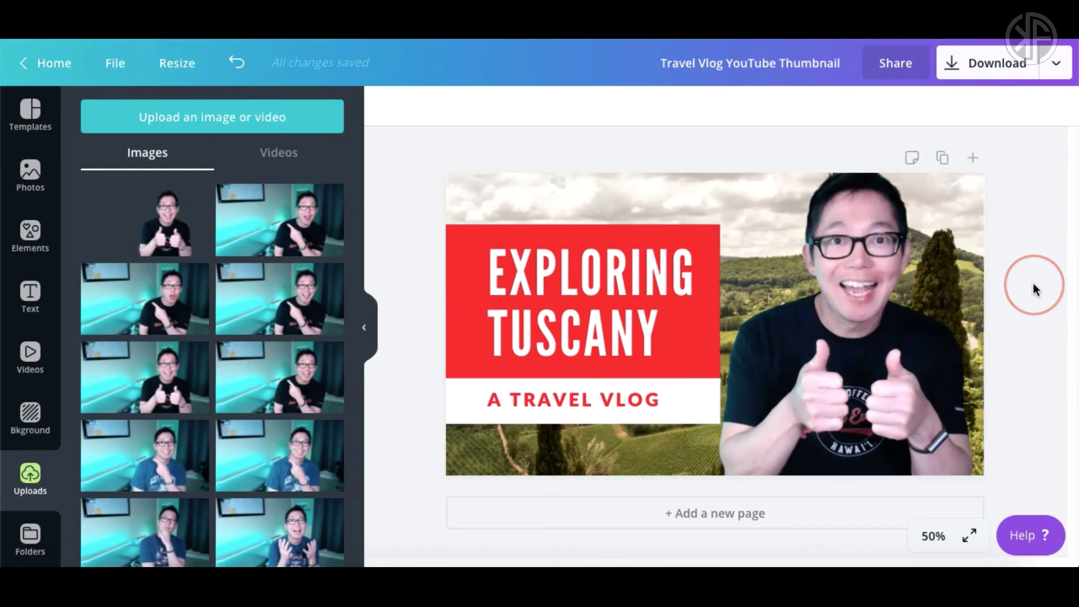
# - Delete the man's cutout from the thumbnail
pyautogui.click(913, 327)
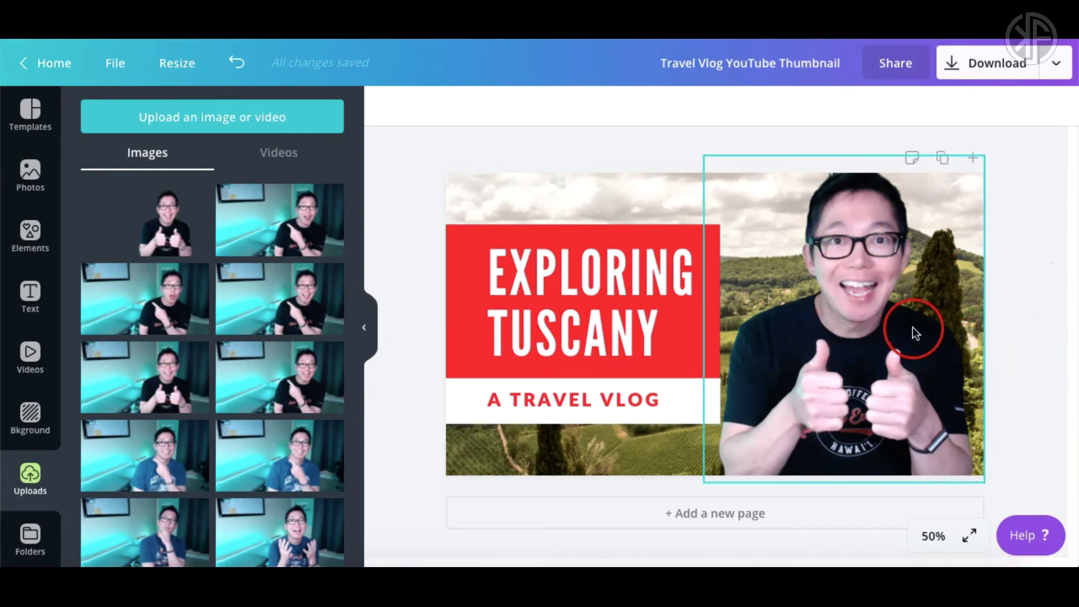
pyautogui.click(874, 338)
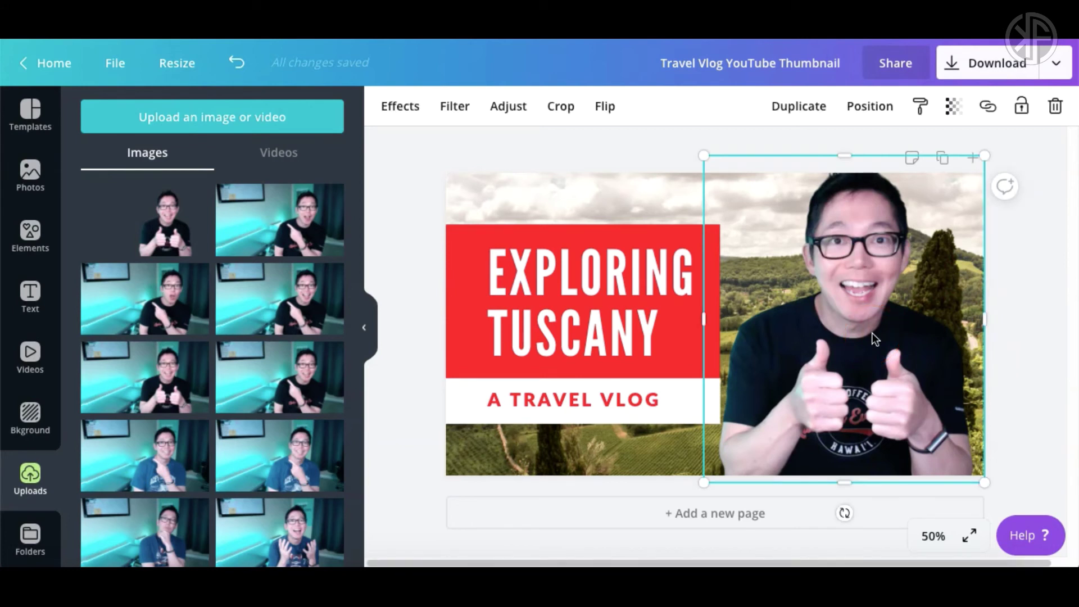
pyautogui.press('Delete')
pyautogui.click(881, 321)
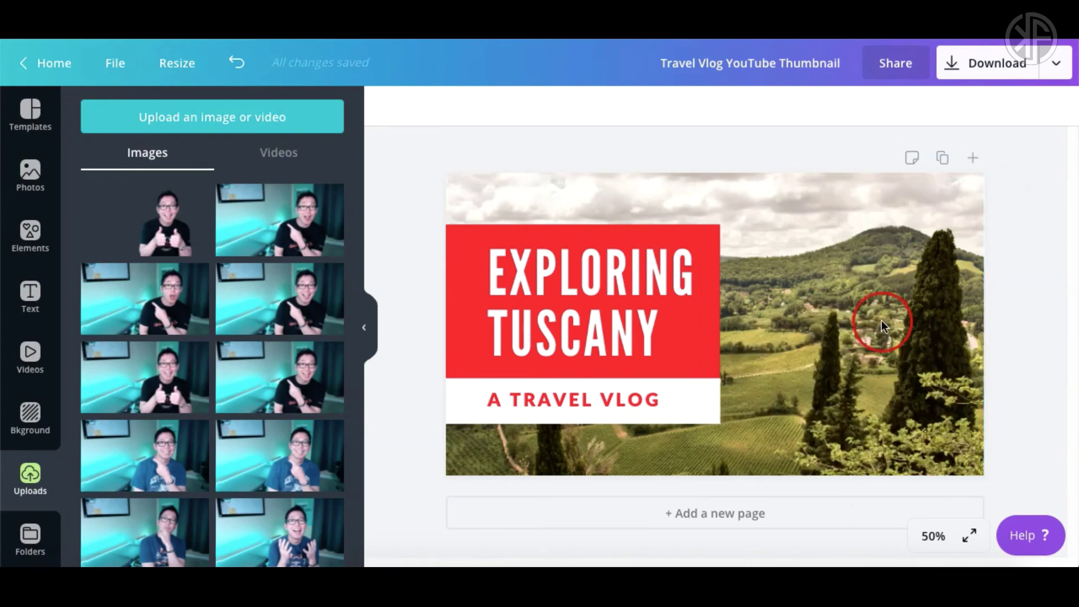
# - Switch to remove.bg, upload 1.png from Downloads for background removal, and save the cutout as the PNG image 1-removebg-preview
pyautogui.click(730, 103)
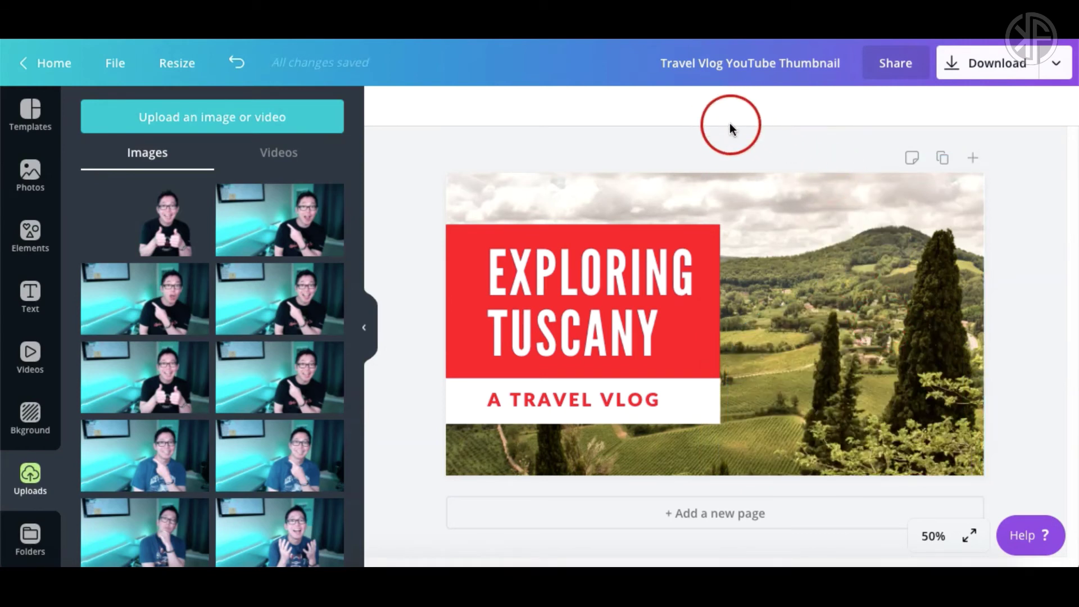
pyautogui.click(858, 84)
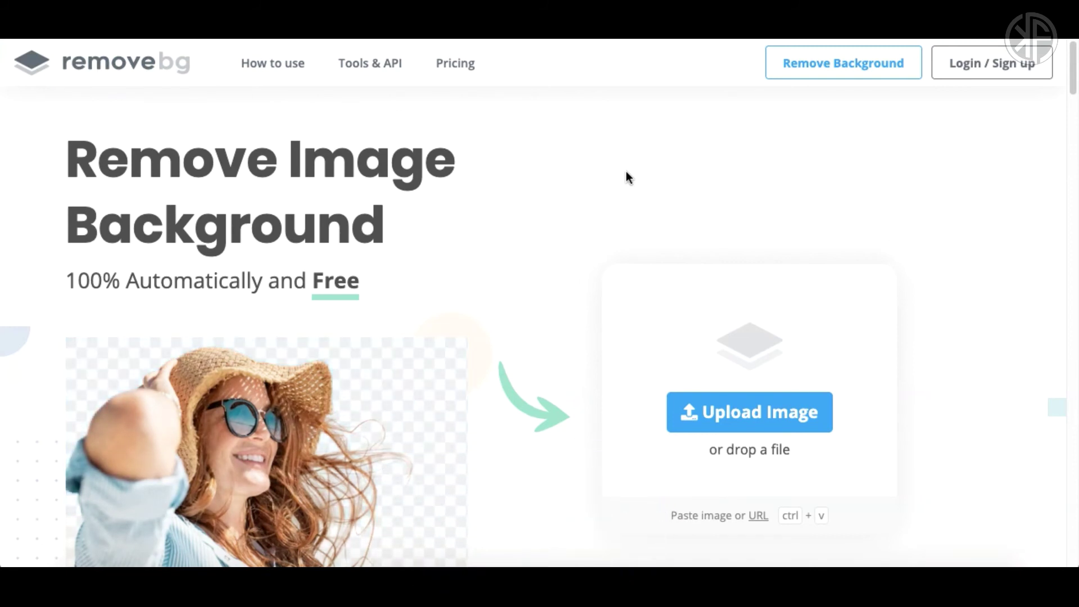
pyautogui.scroll(-1, 954, 359)
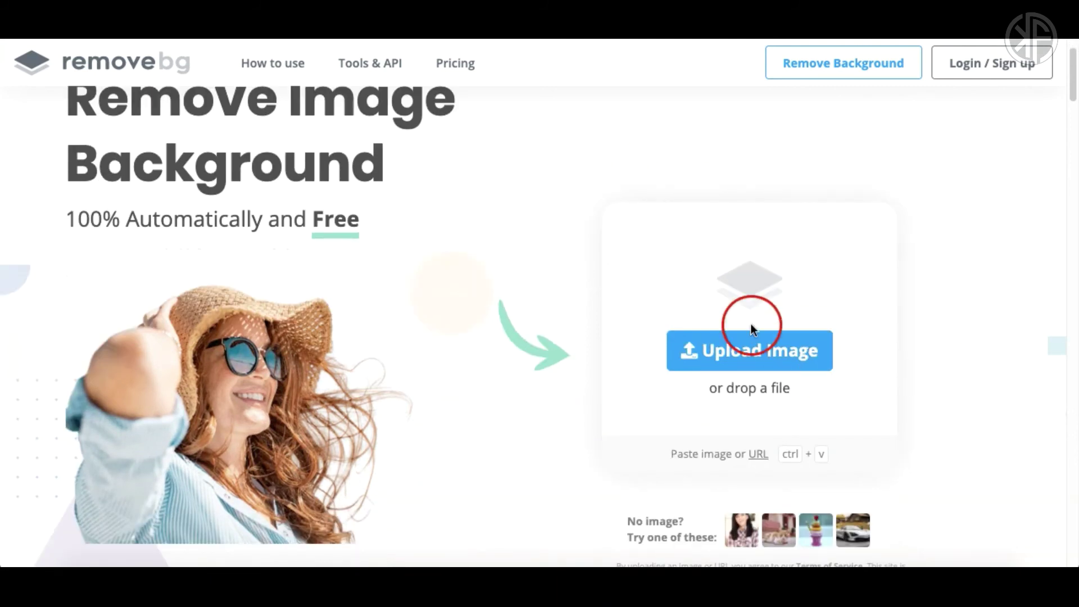
pyautogui.click(761, 358)
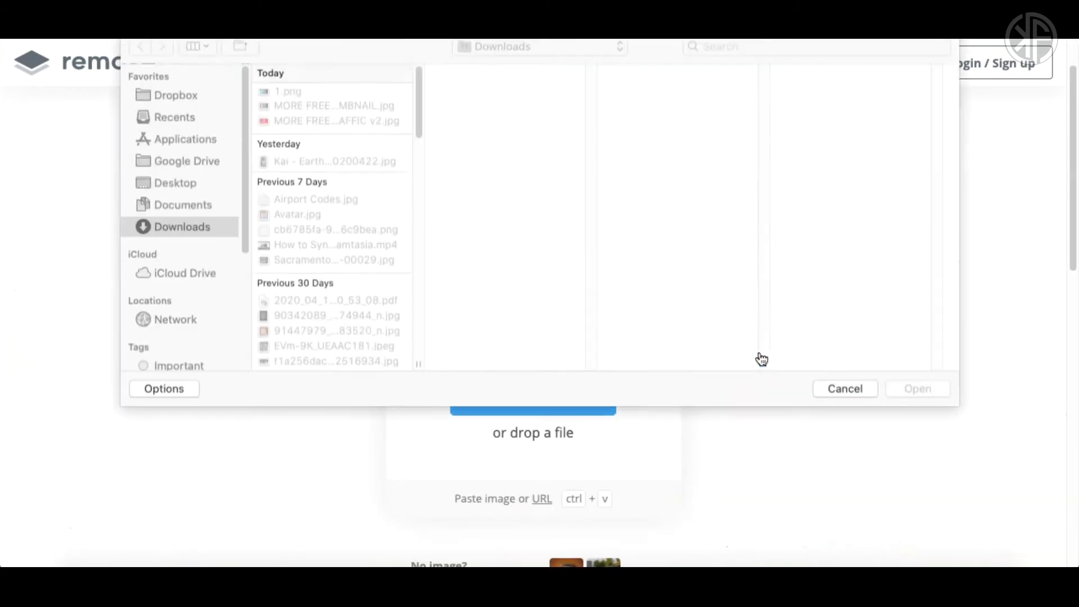
pyautogui.click(293, 98)
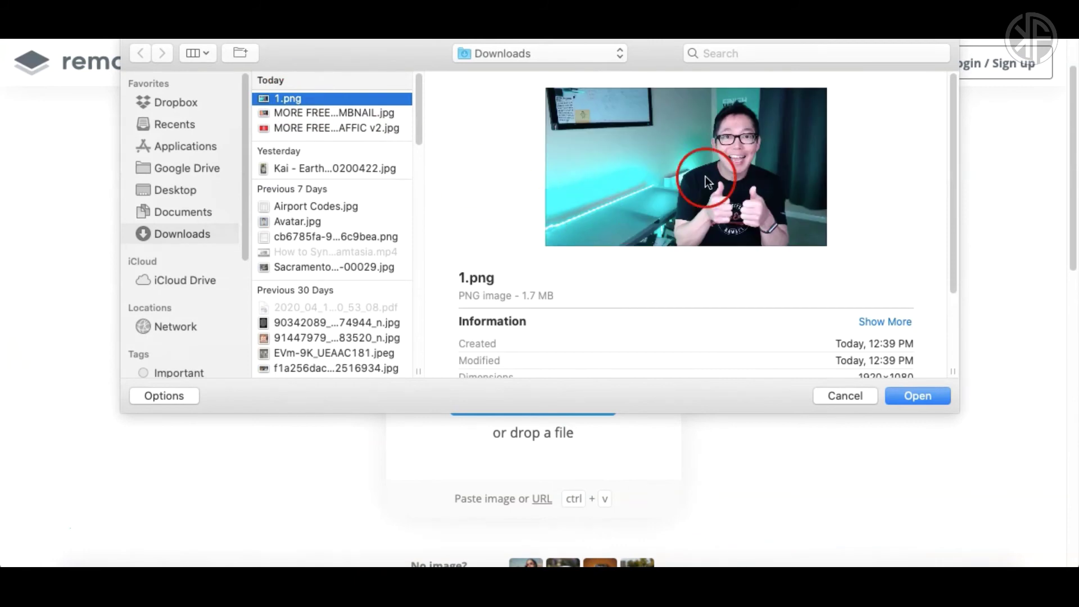
pyautogui.click(924, 396)
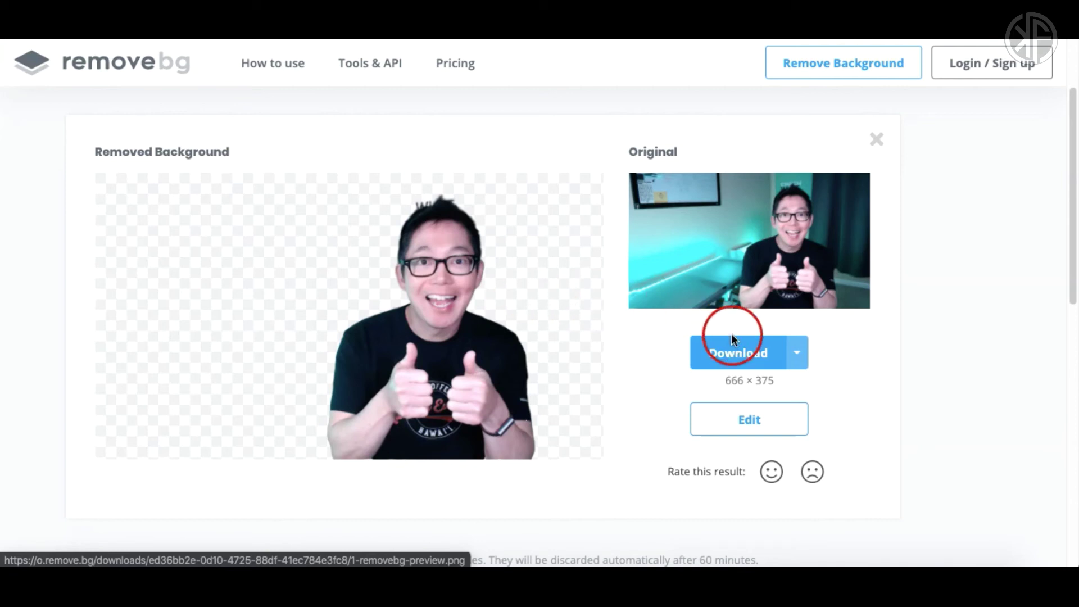
pyautogui.click(739, 353)
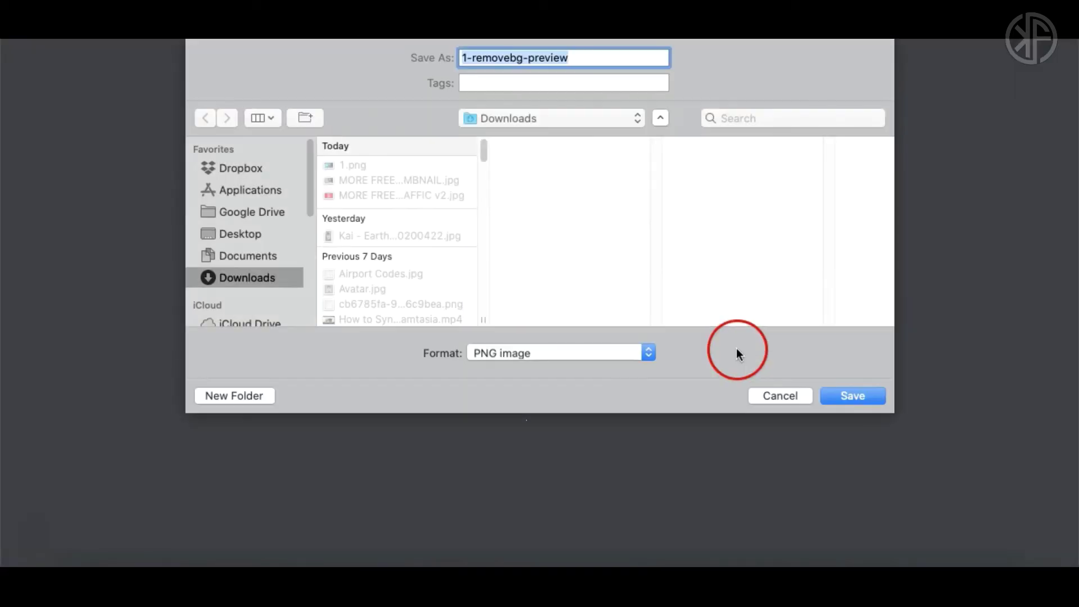
pyautogui.click(846, 397)
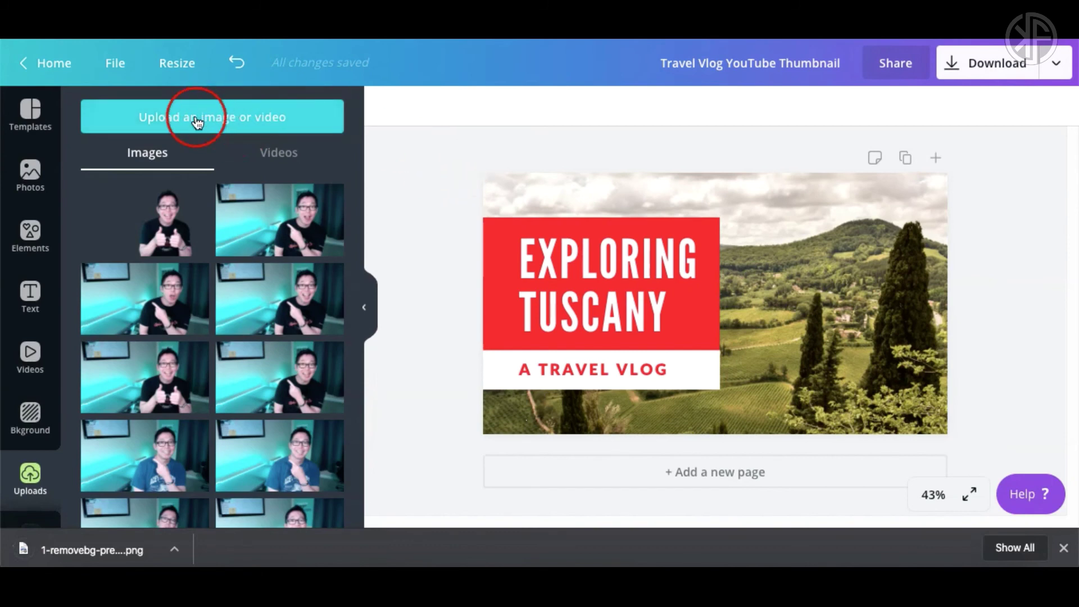
# - Upload 1-removebg-preview.png from Downloads to Canva and add the cutout to the thumbnail
pyautogui.click(235, 119)
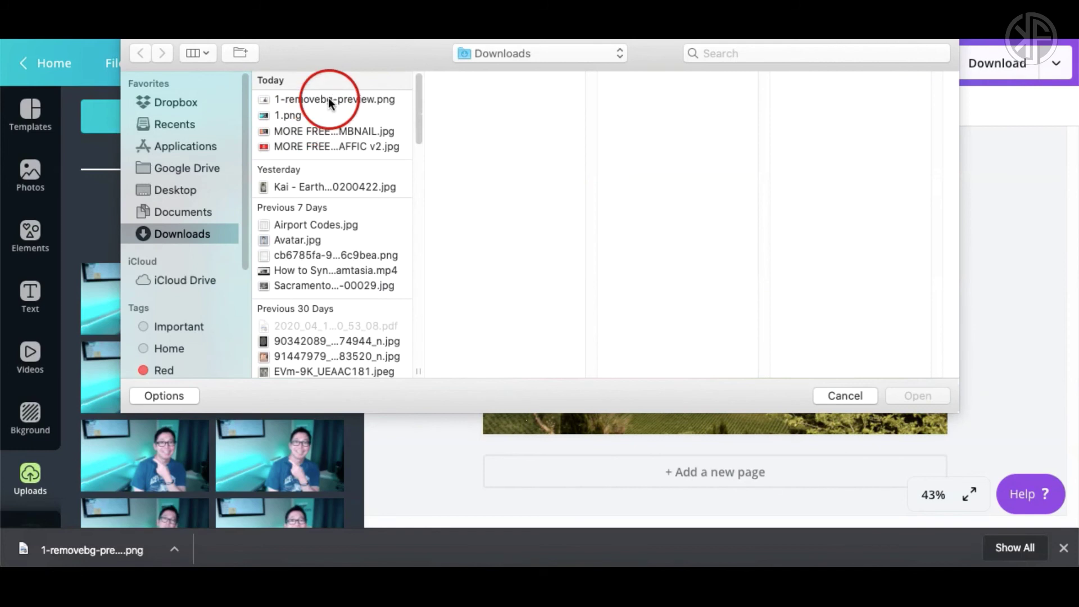
pyautogui.click(328, 98)
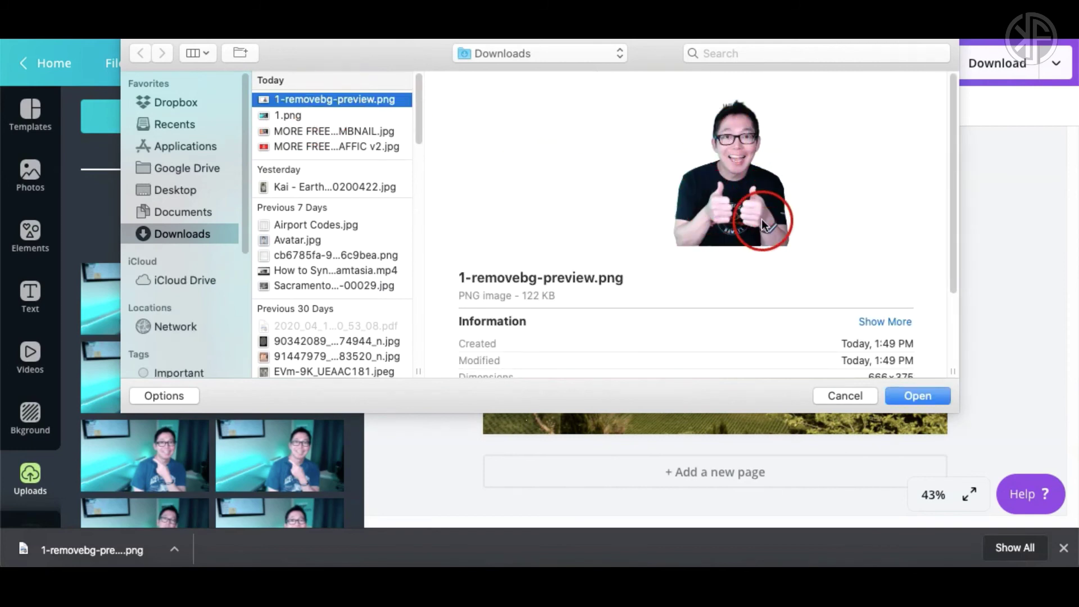
pyautogui.click(926, 394)
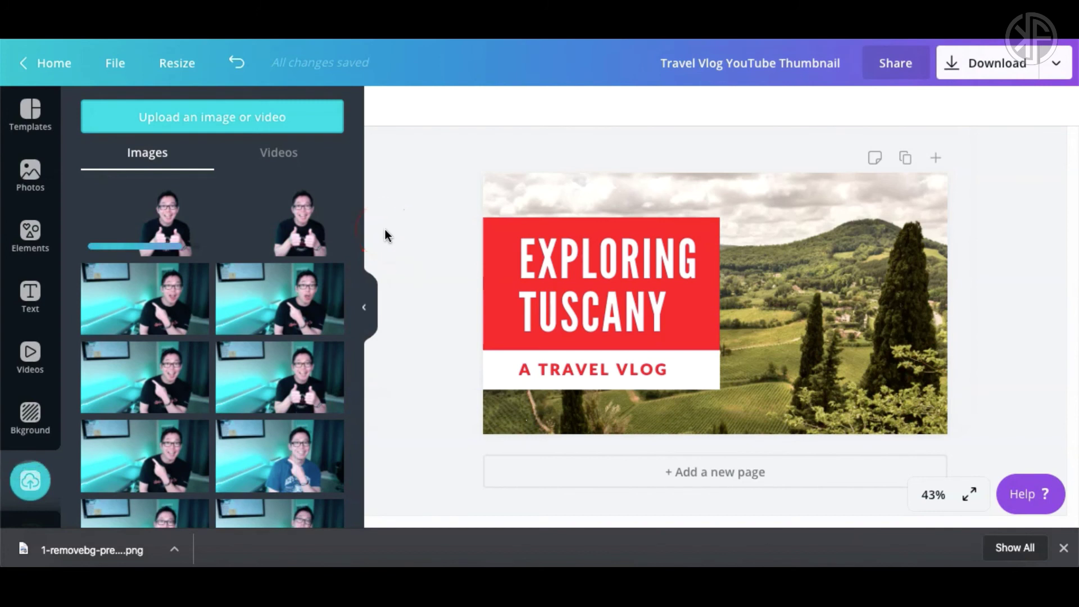
pyautogui.click(160, 219)
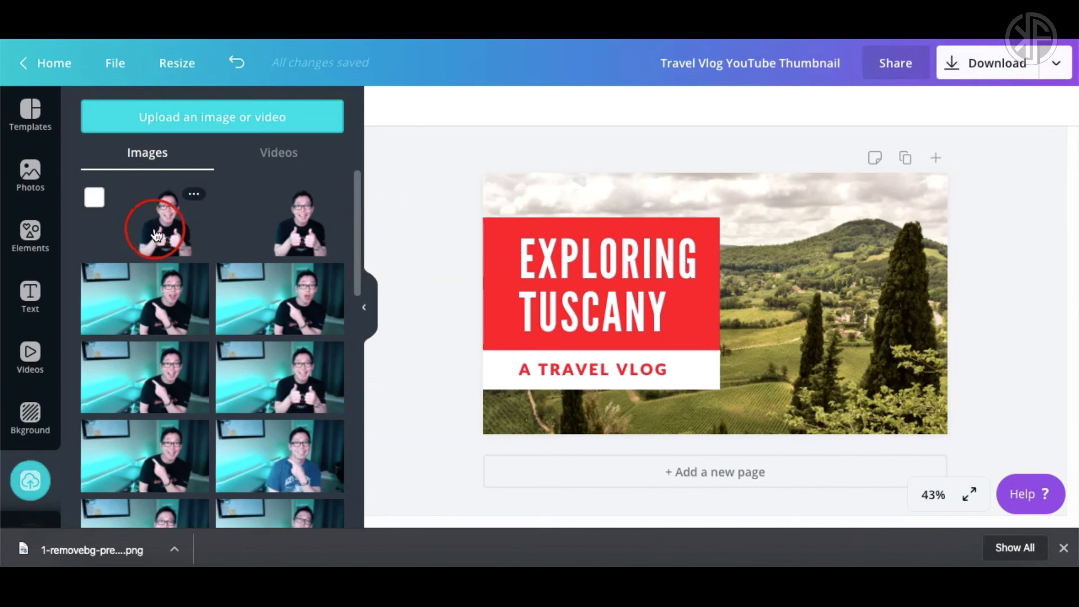
pyautogui.click(257, 236)
pyautogui.click(764, 303)
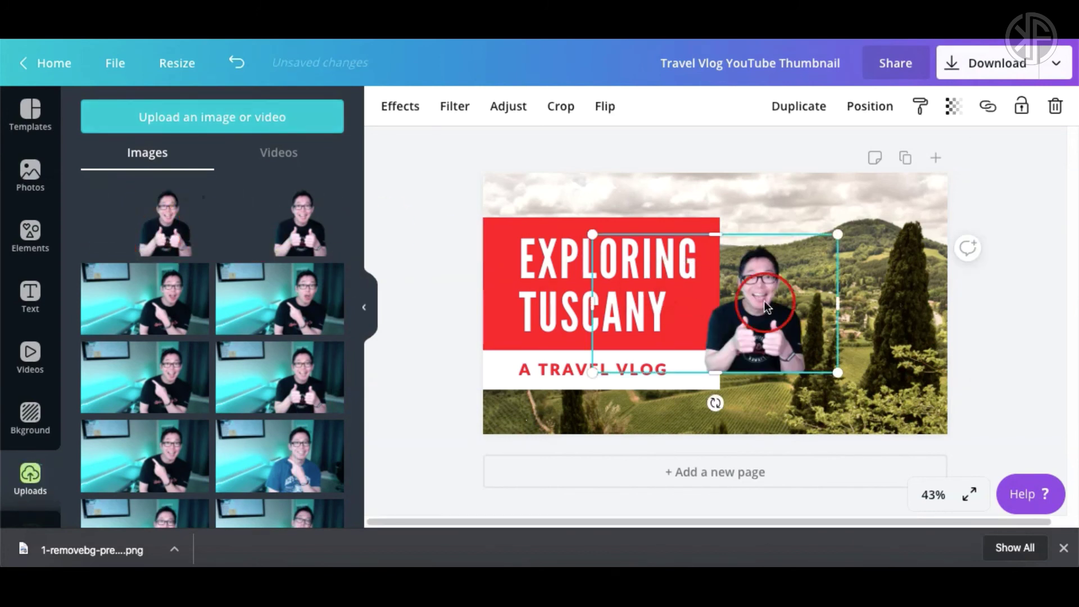
# - Move the new cutout to the lower right of the thumbnail, and crop the empty space off its sides and top
pyautogui.moveTo(754, 312); pyautogui.dragTo(849, 374)
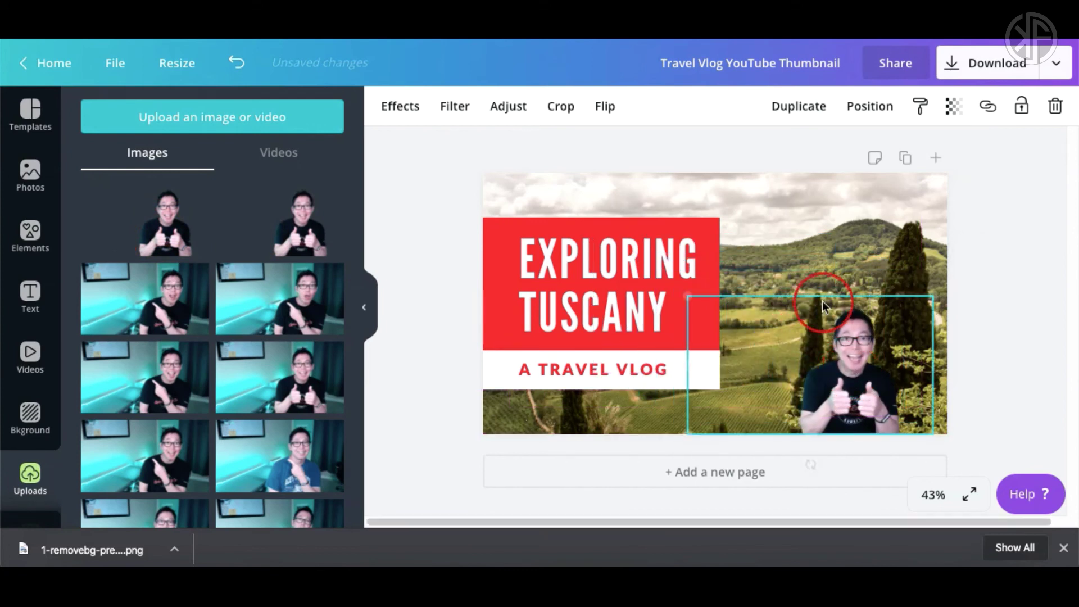
pyautogui.moveTo(688, 366); pyautogui.dragTo(814, 368)
pyautogui.moveTo(924, 368); pyautogui.dragTo(909, 367)
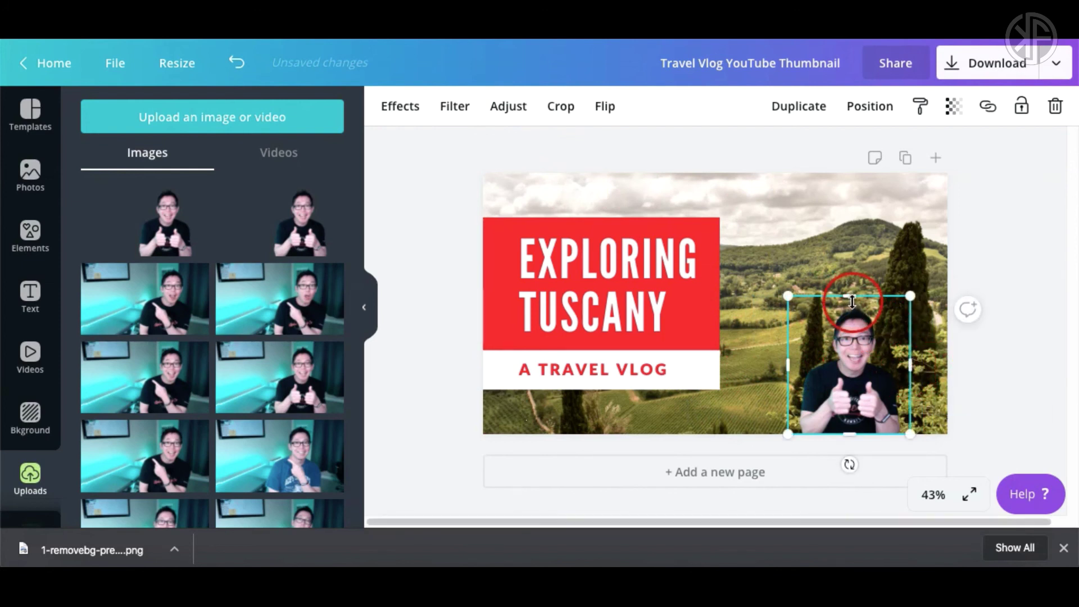
pyautogui.moveTo(849, 296); pyautogui.dragTo(849, 303)
pyautogui.click(834, 392)
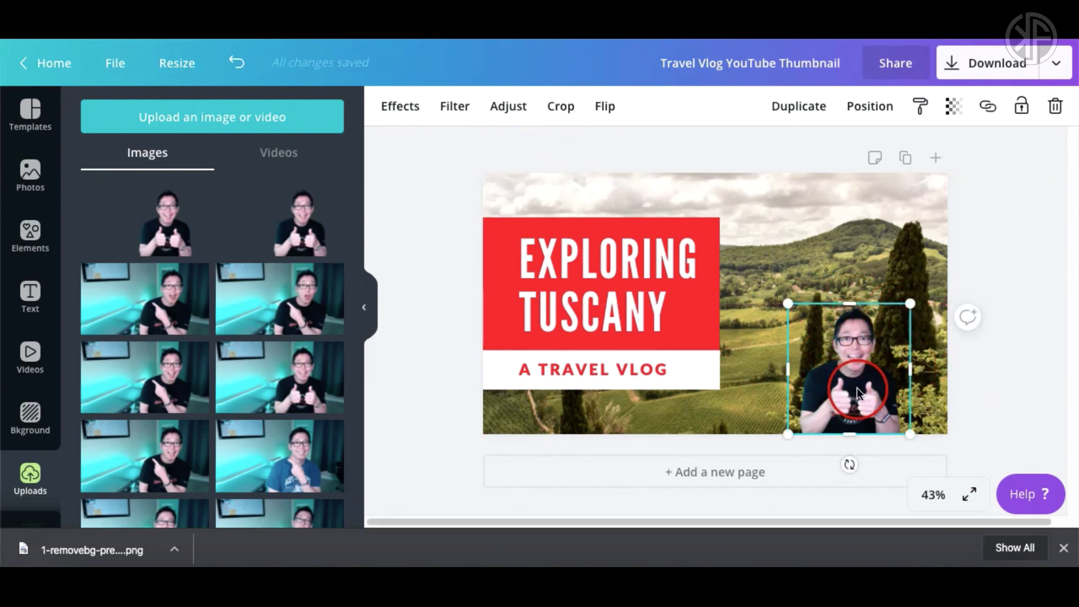
# - Align the cutout with the thumbnail's bottom-right corner, and enlarge it to slightly more than the full page height
pyautogui.moveTo(858, 391); pyautogui.dragTo(894, 391)
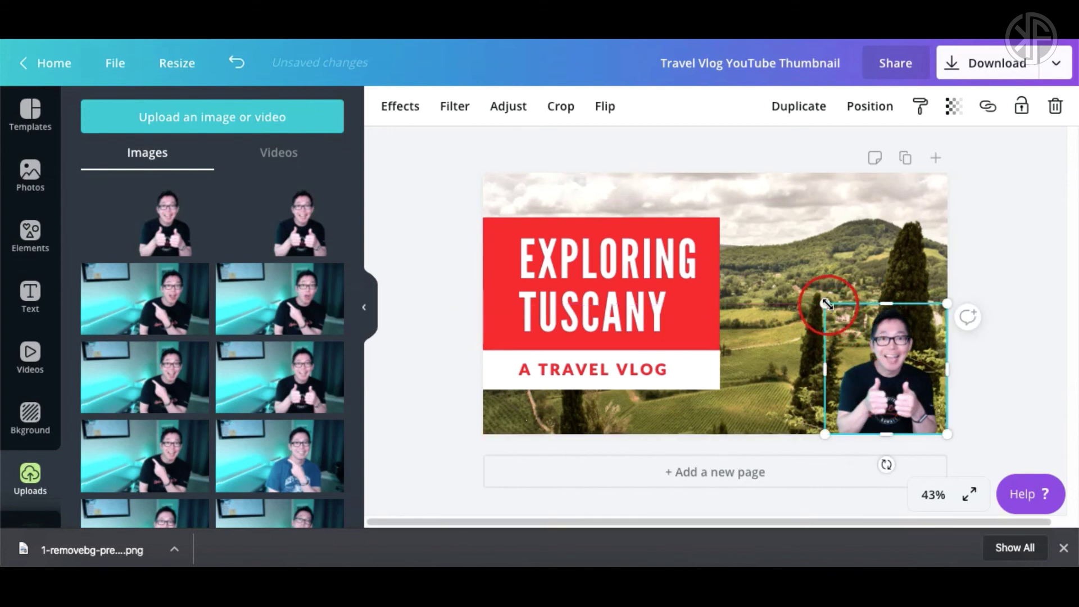
pyautogui.moveTo(826, 303); pyautogui.dragTo(648, 173)
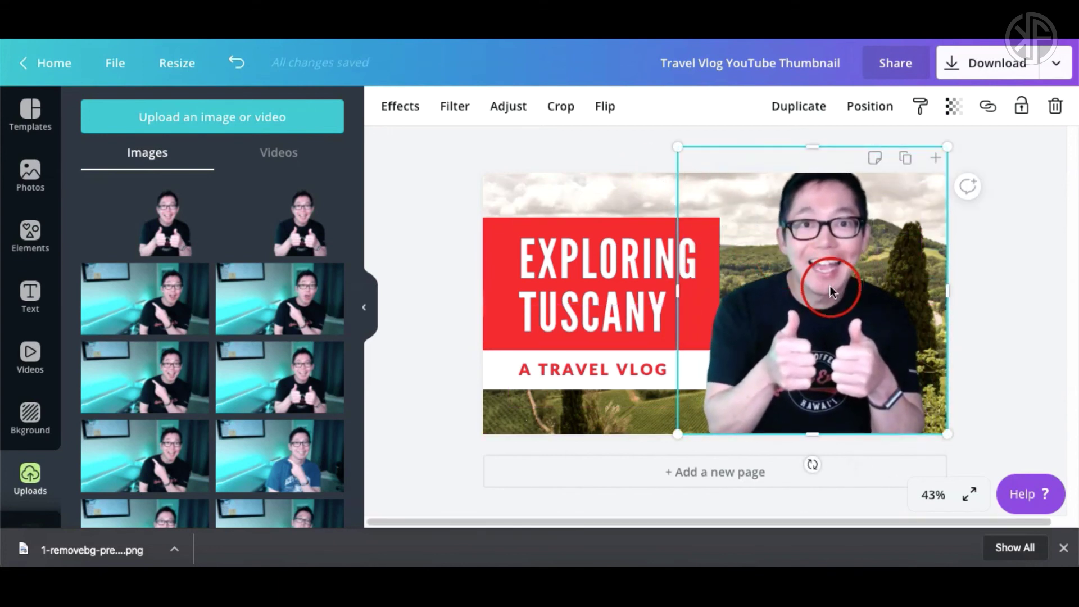
pyautogui.click(1014, 337)
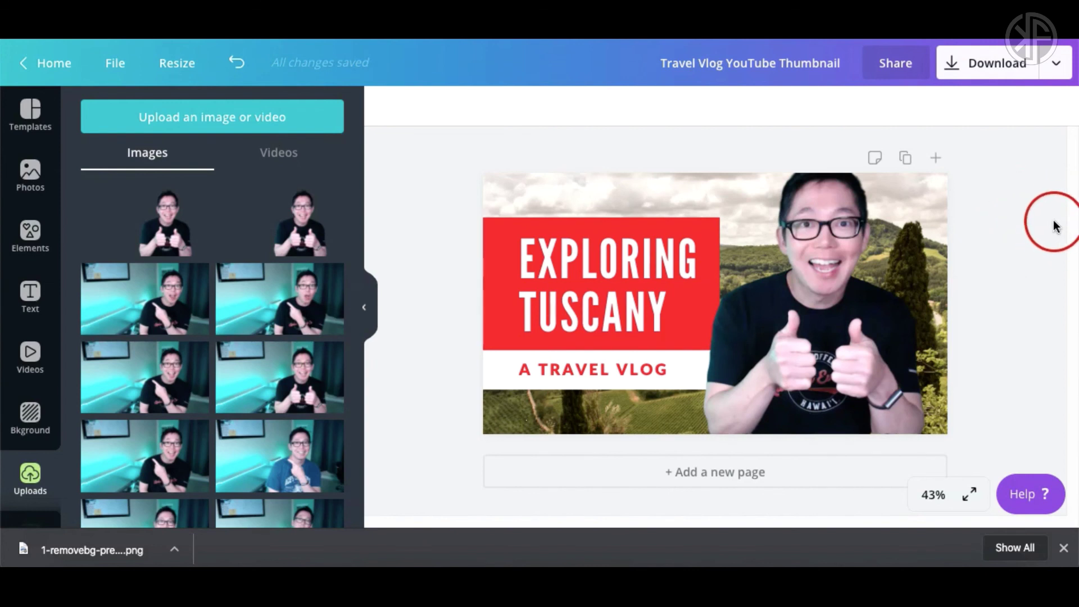
# - Download the thumbnail as a JPG with the quality set to 100%
pyautogui.click(979, 65)
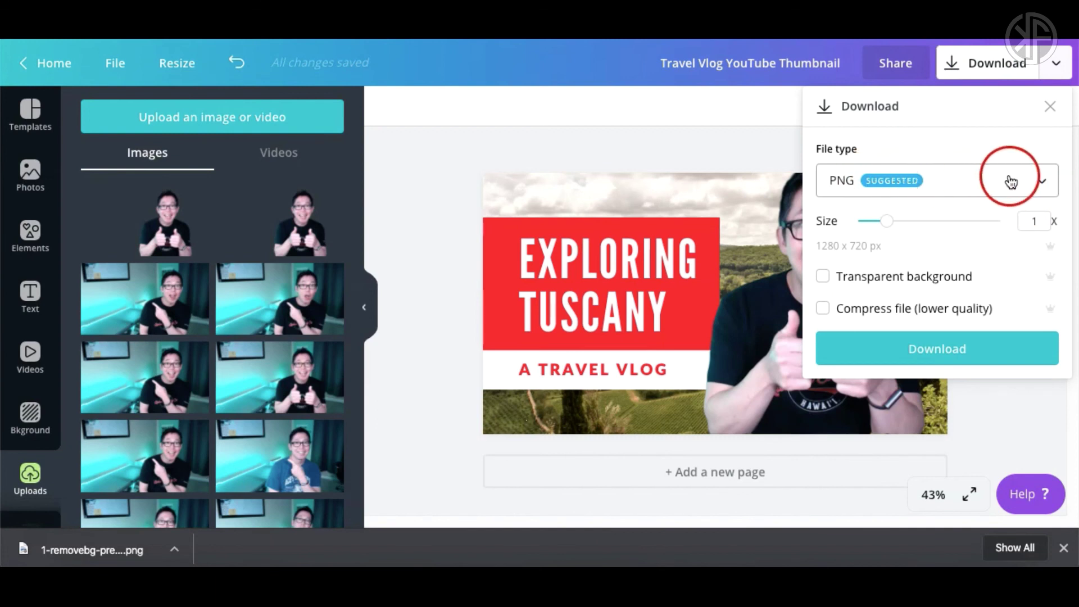
pyautogui.click(1045, 179)
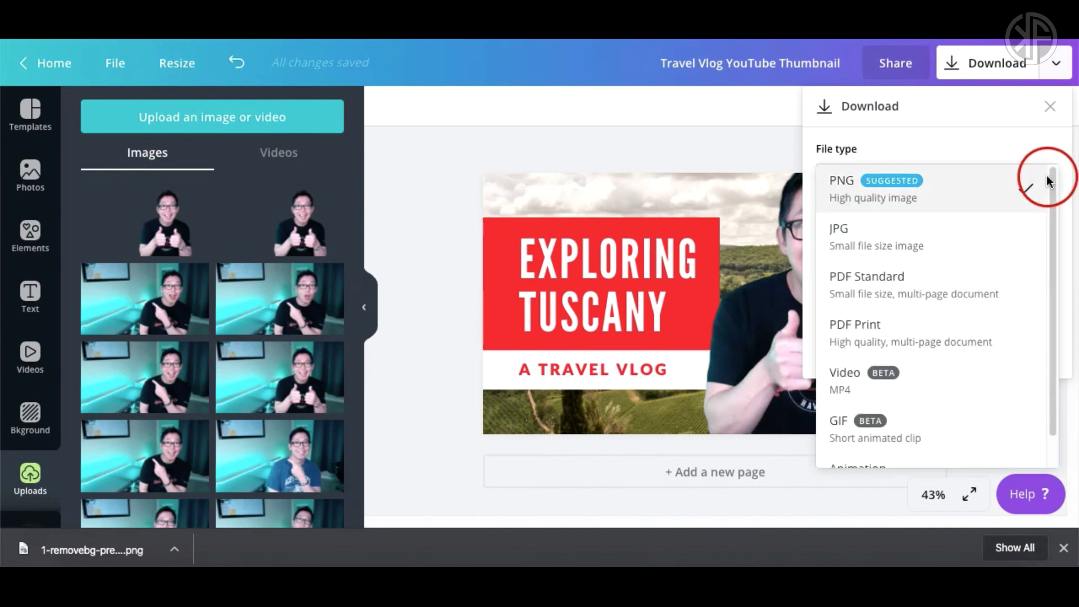
pyautogui.click(917, 240)
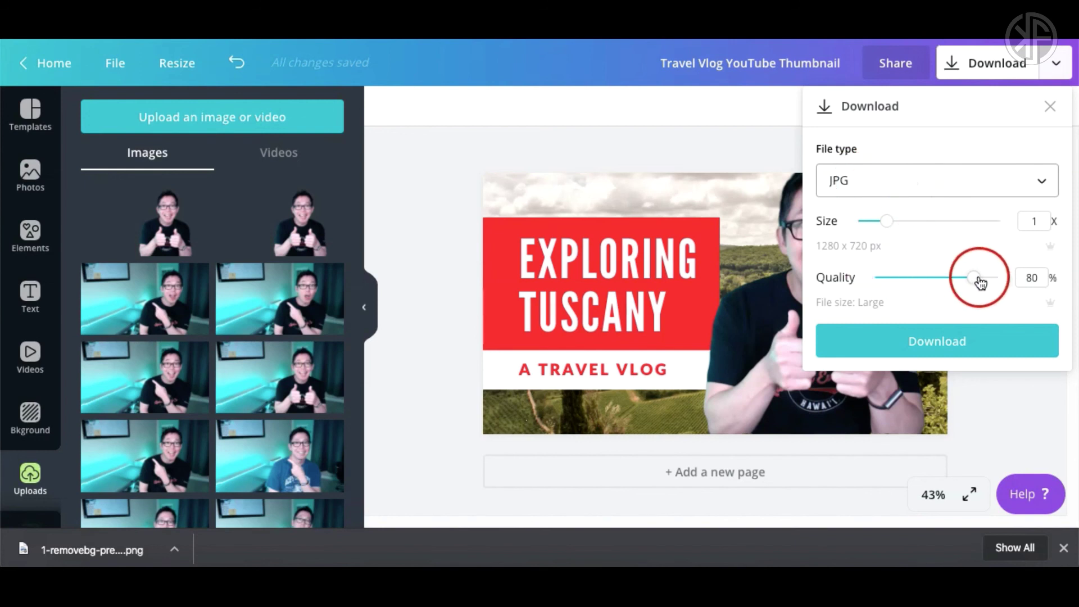
pyautogui.moveTo(975, 279); pyautogui.dragTo(1009, 277)
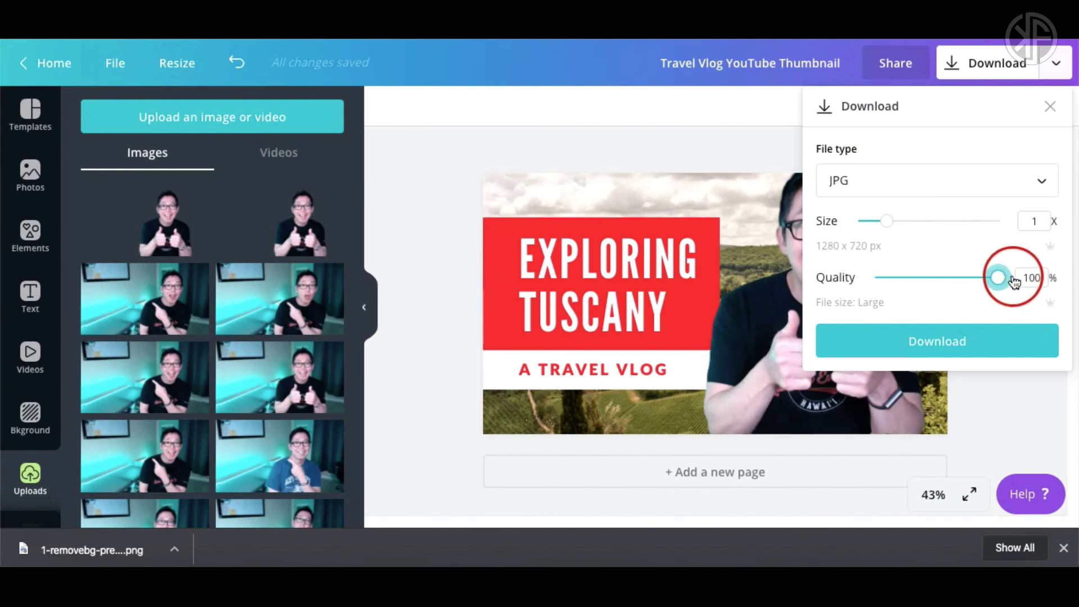
pyautogui.click(949, 349)
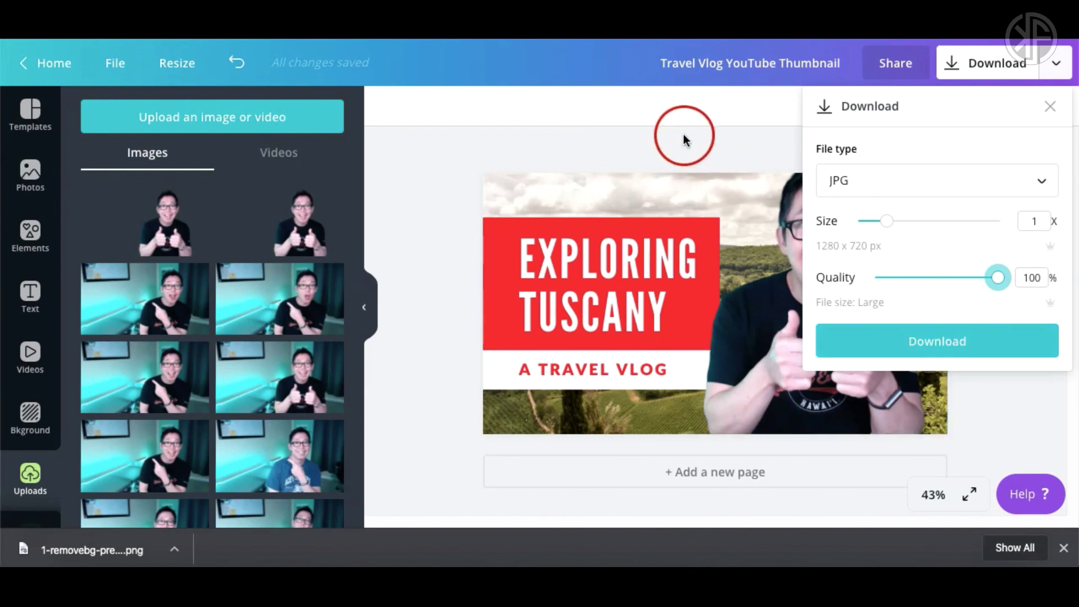